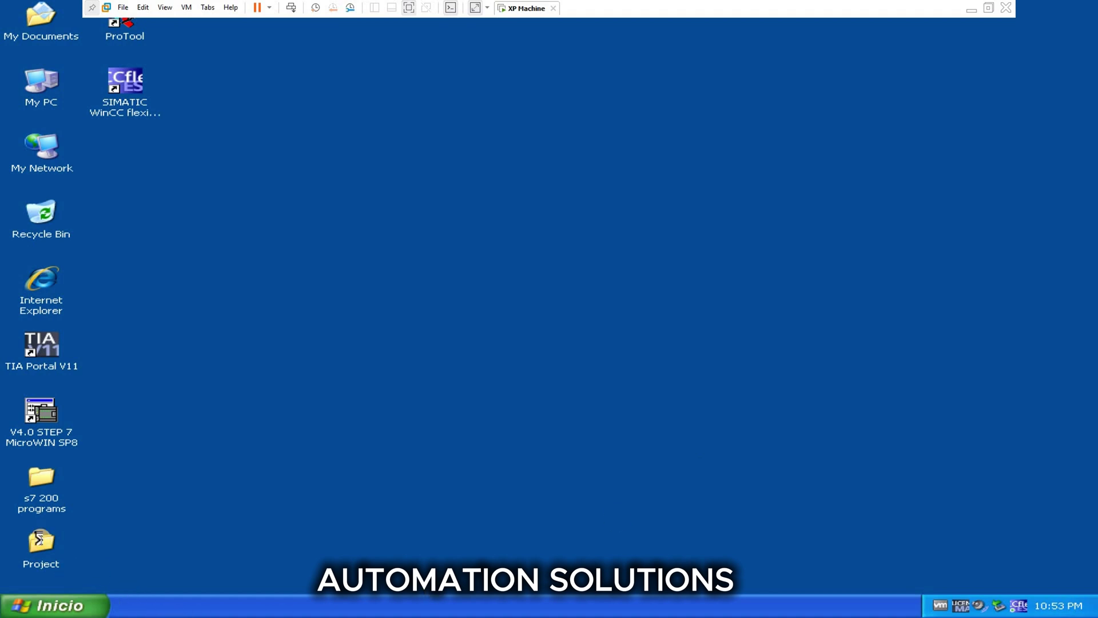
Locate S7-200 PLC PRO.mwp in the Project folder, then start TIA Portal V11 in Project view.
double_click(41, 542)
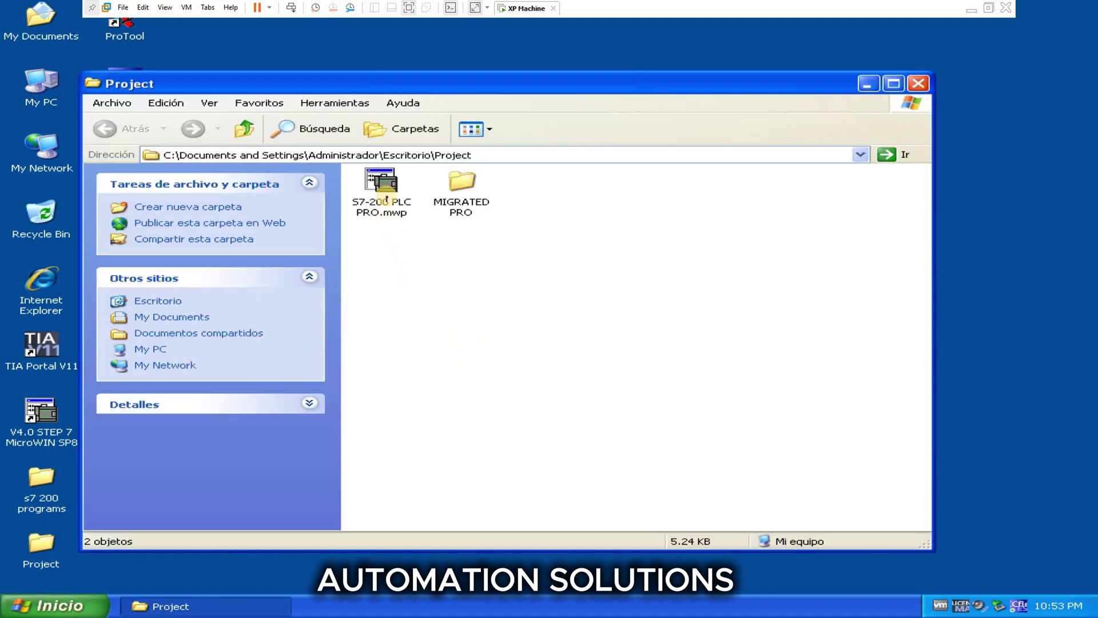
click(386, 198)
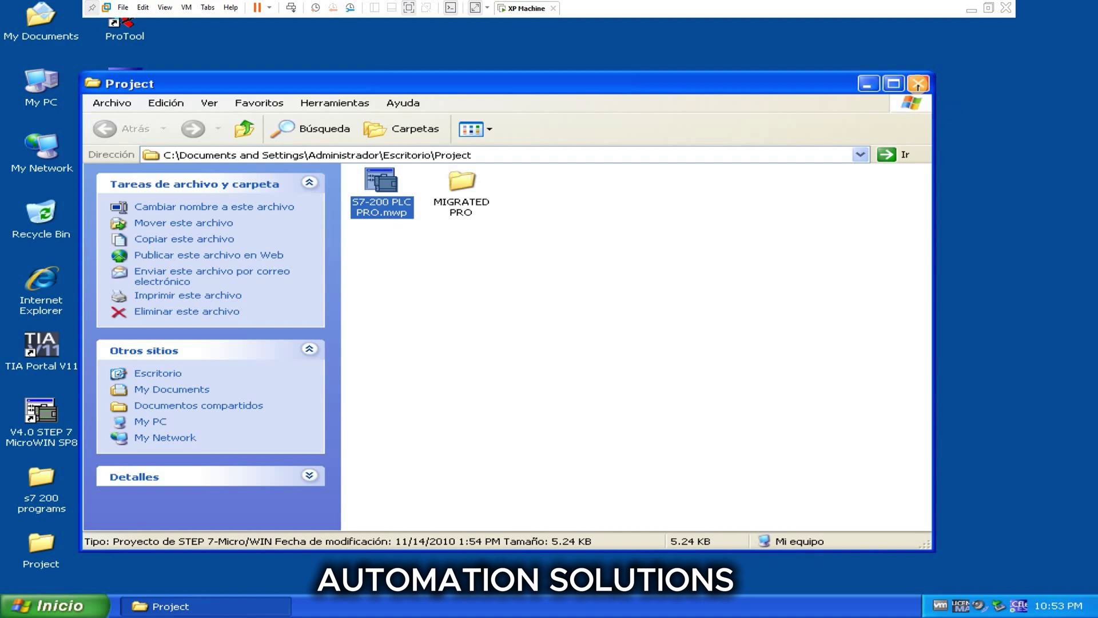
click(918, 84)
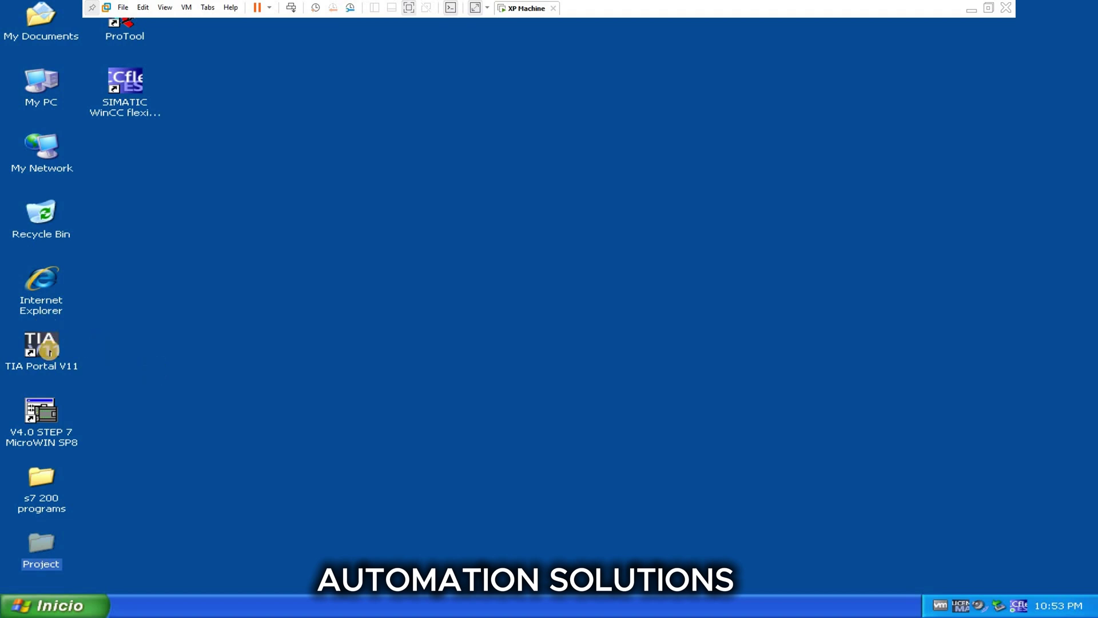
double_click(50, 351)
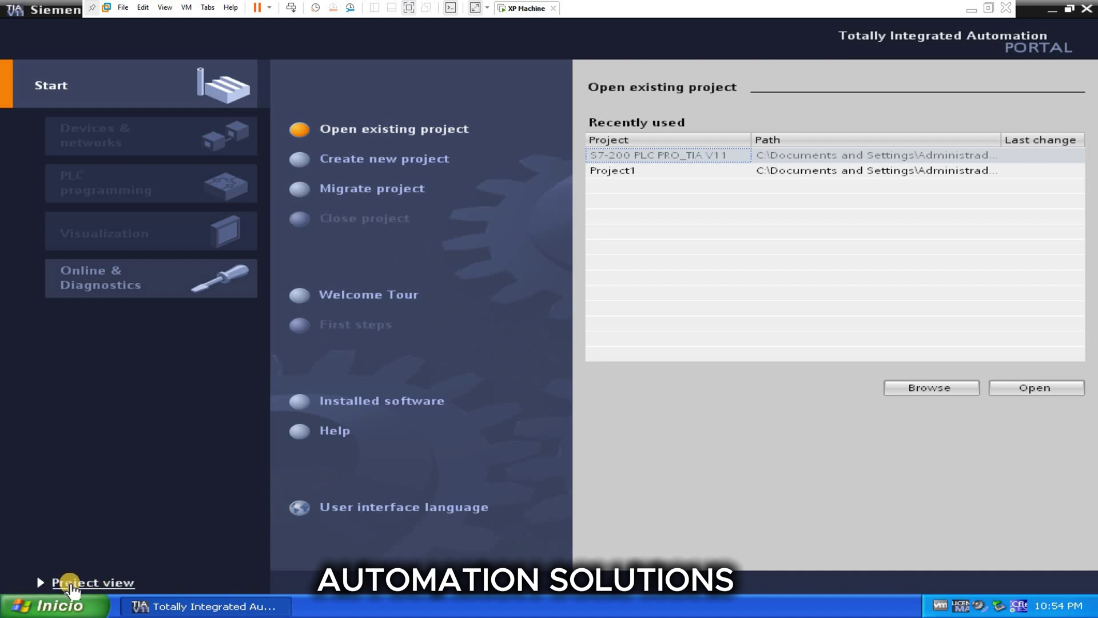
click(69, 583)
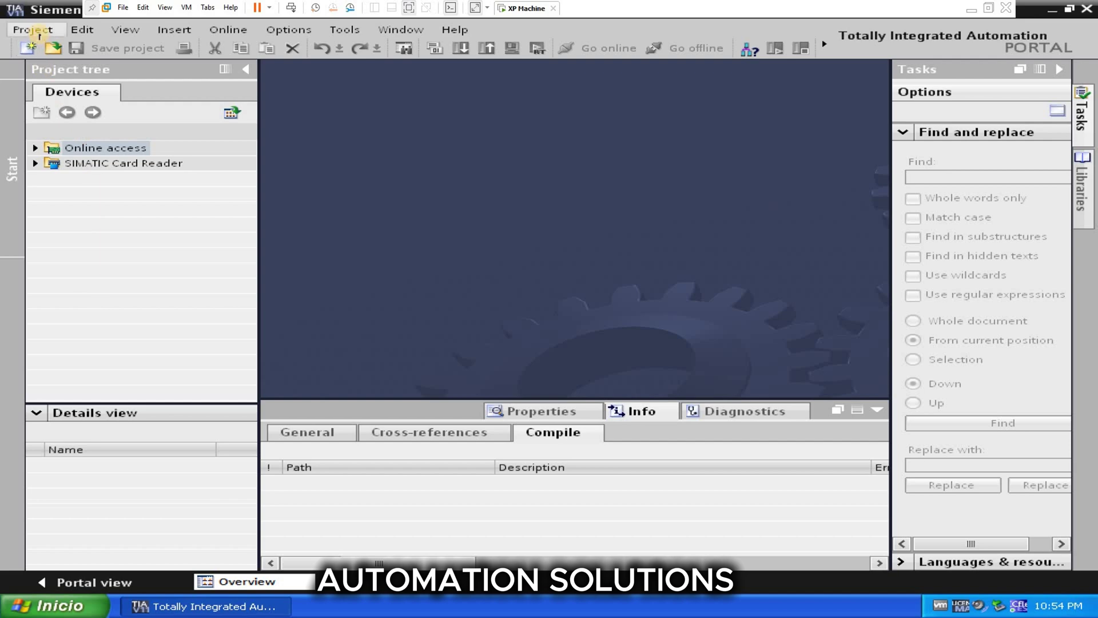
Open the Project menu to reach Convert S7 200 Project.
click(39, 32)
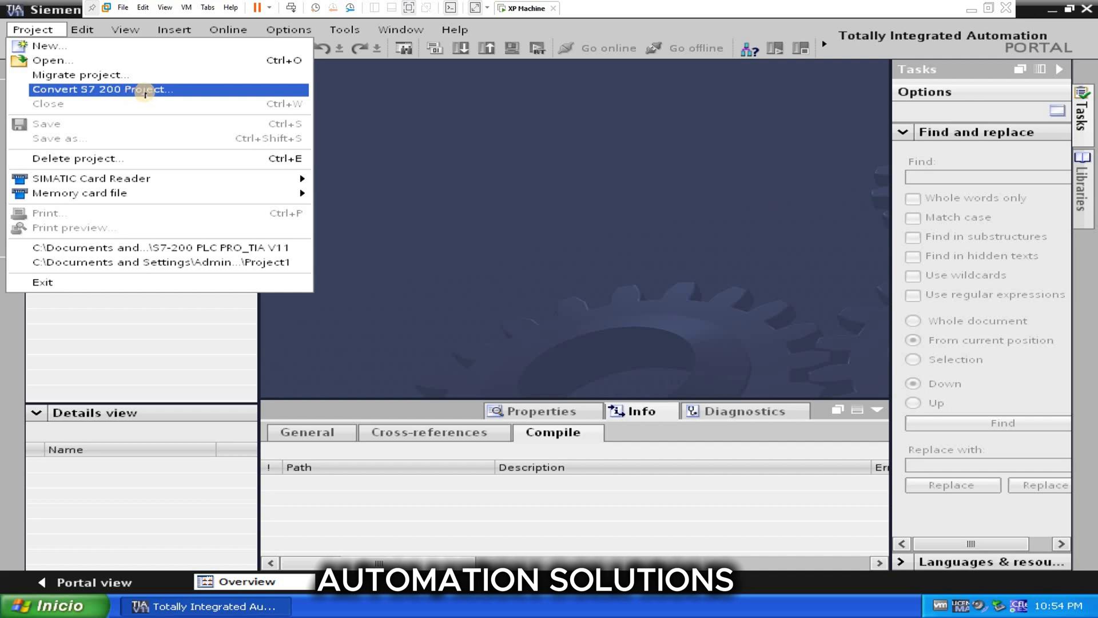
Start the S7-200 converter and choose S7-200 PLC PRO.mwp as the source project.
click(144, 91)
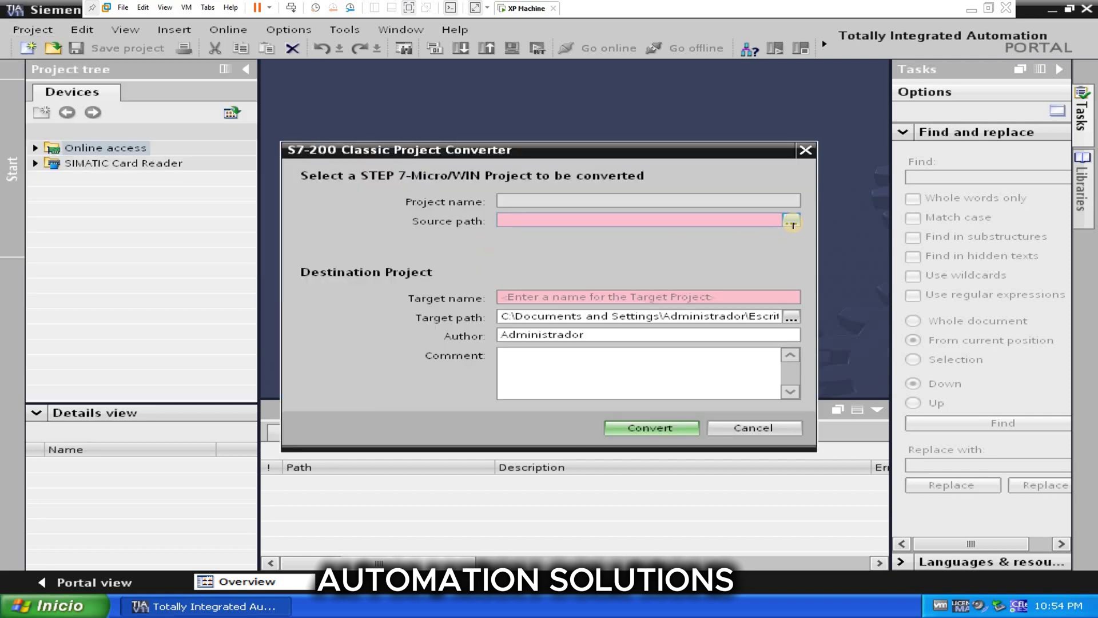
click(791, 222)
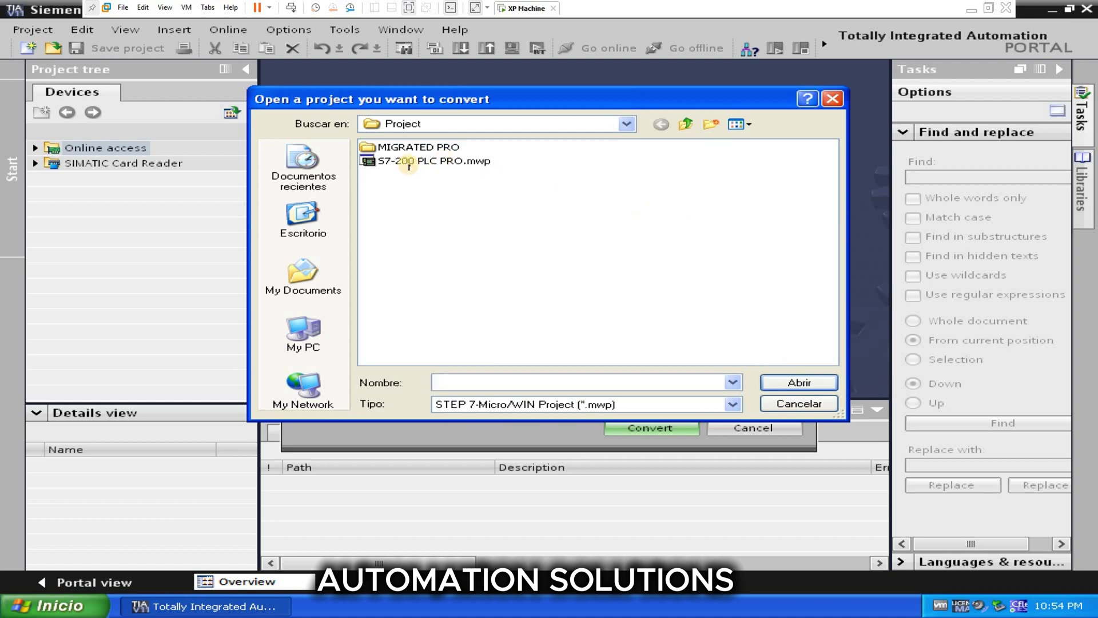
click(408, 162)
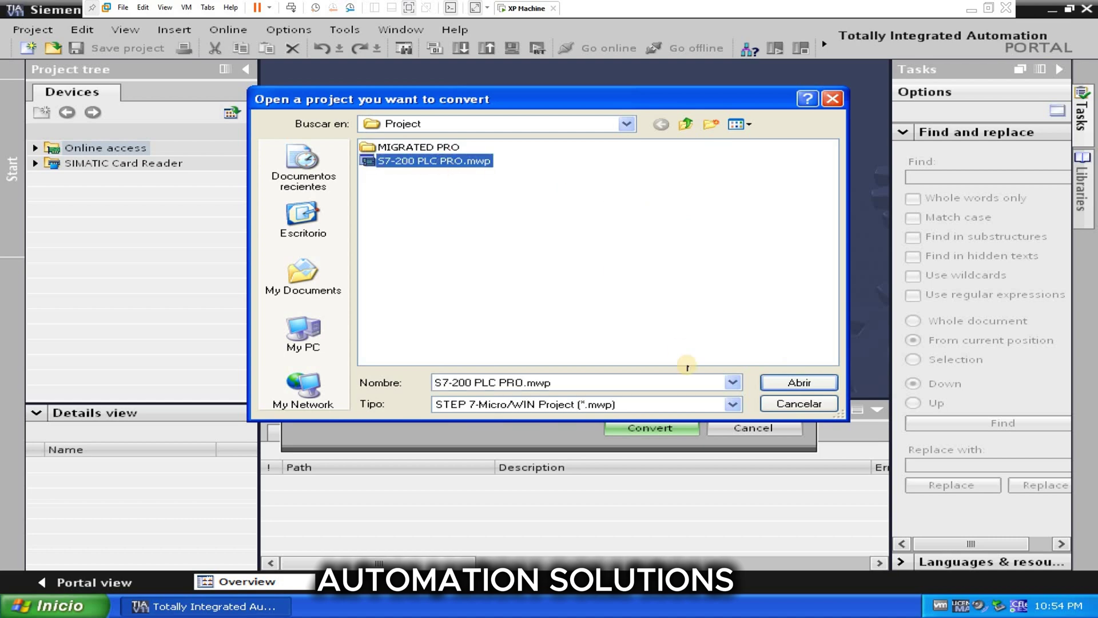
click(787, 380)
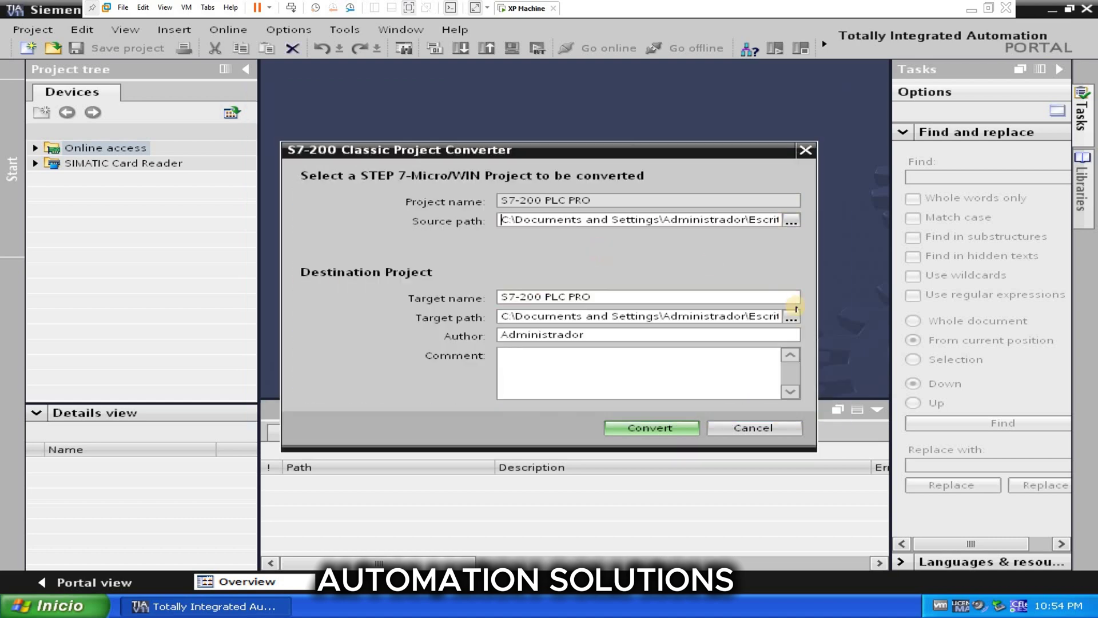
Name the target project TIV-11, save it in MIGRATED PRO, and run the conversion.
drag(629, 295, 480, 277)
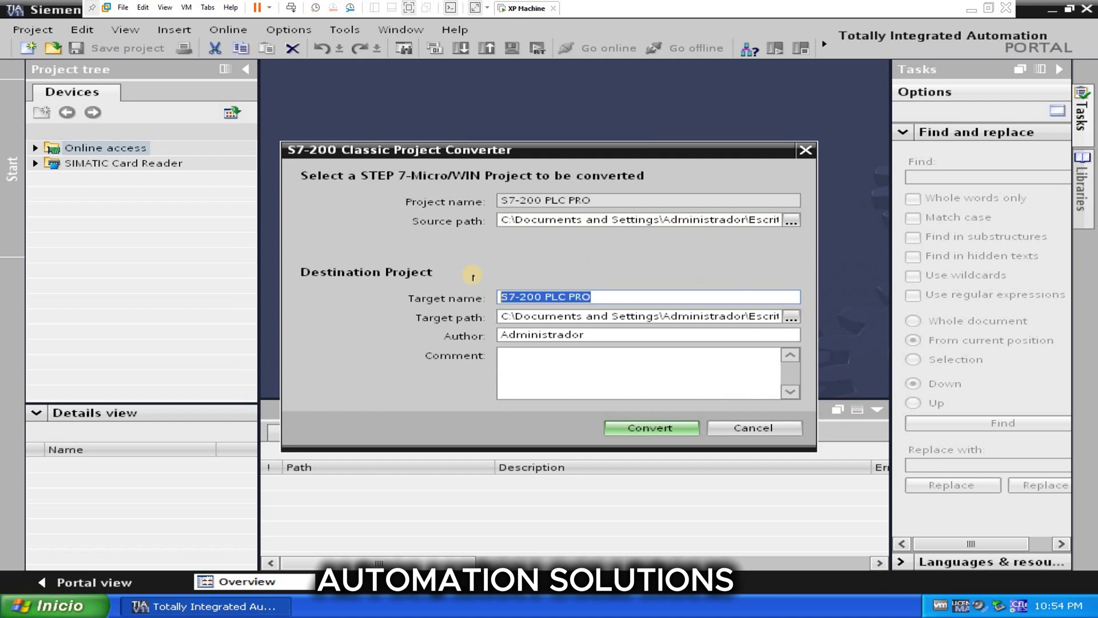
text(TIV-11)
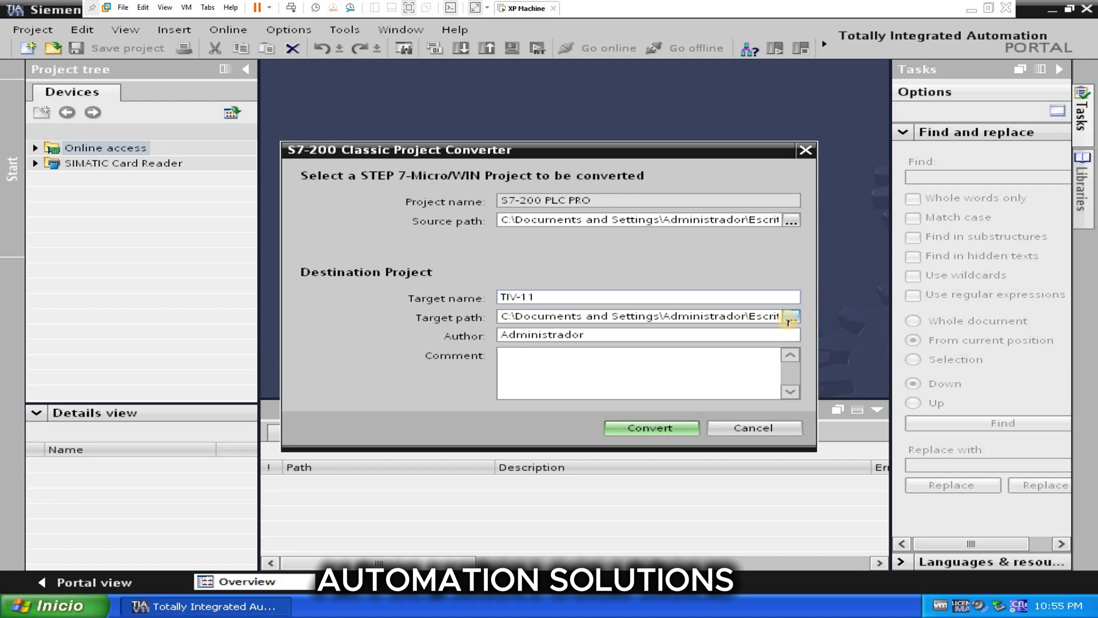
click(790, 318)
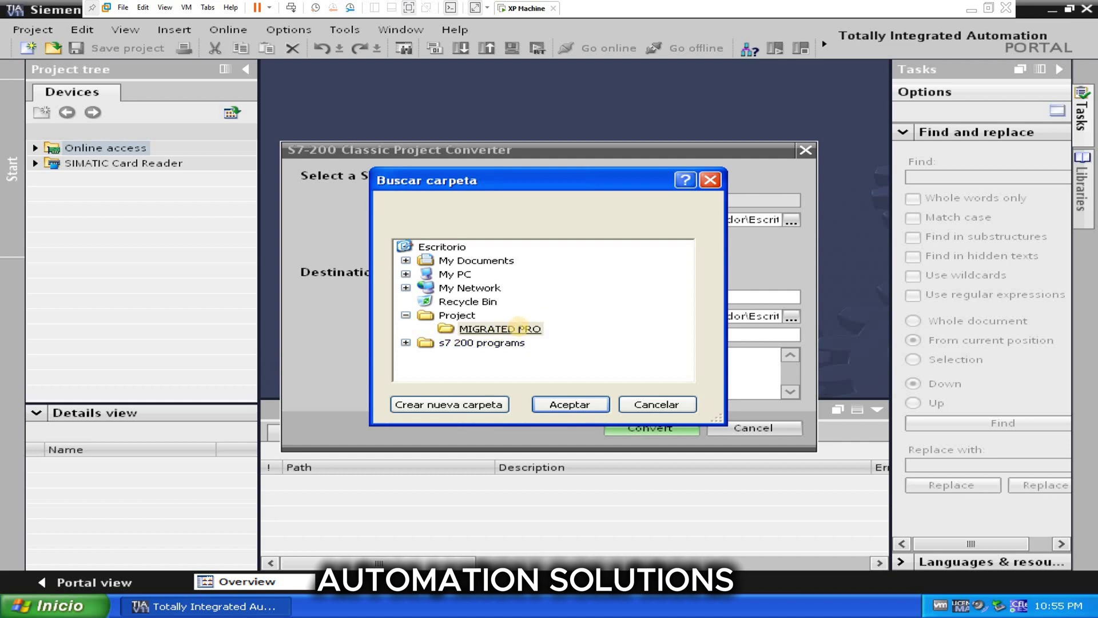
click(517, 323)
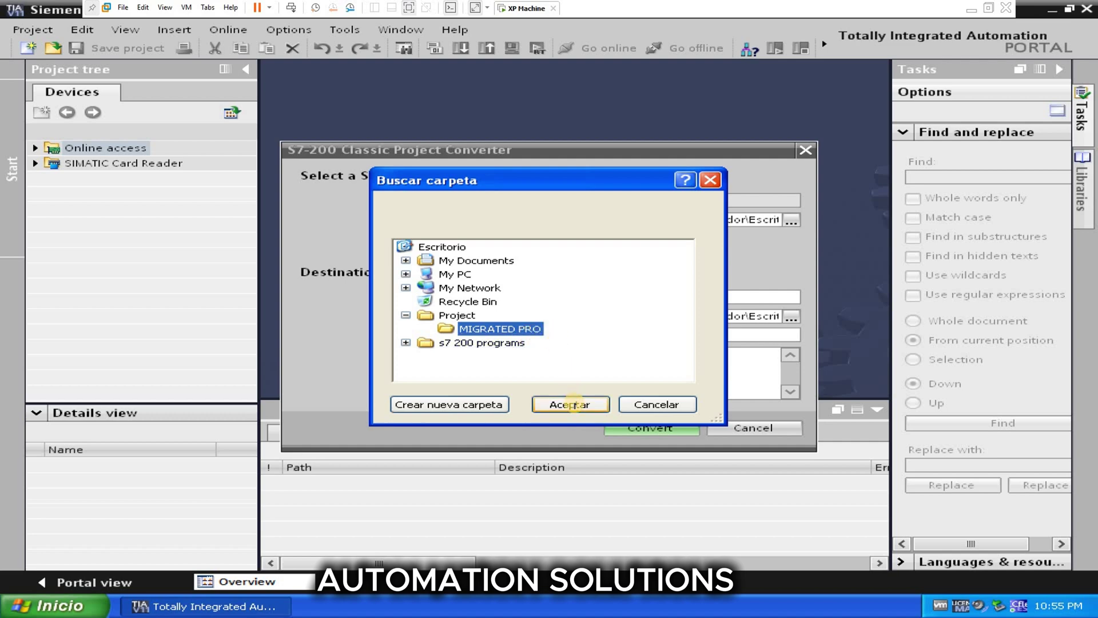
click(571, 405)
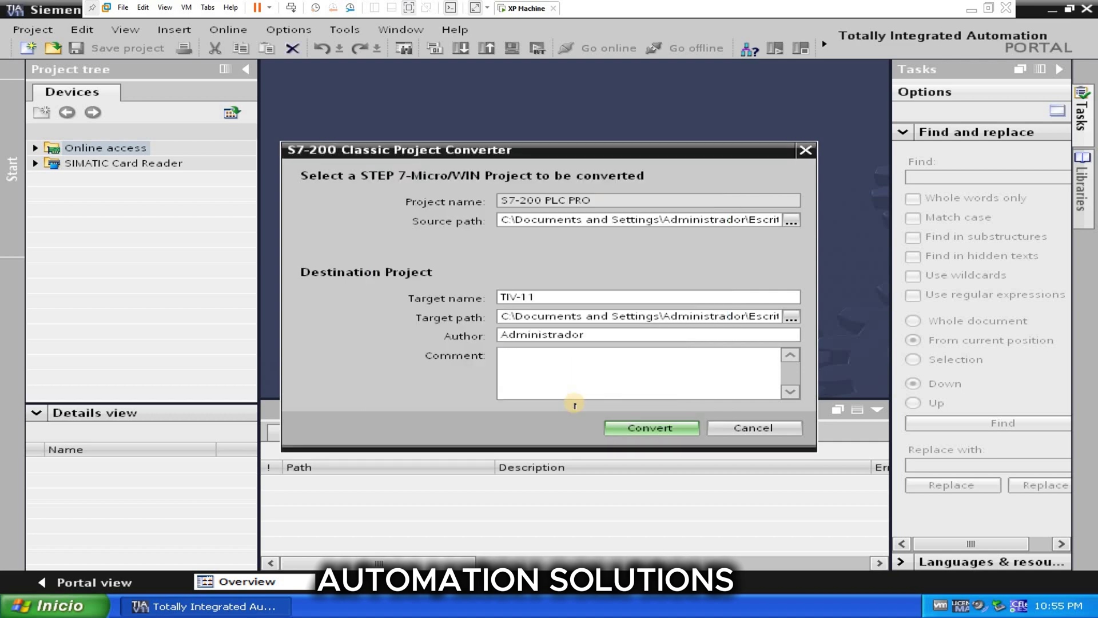
click(635, 427)
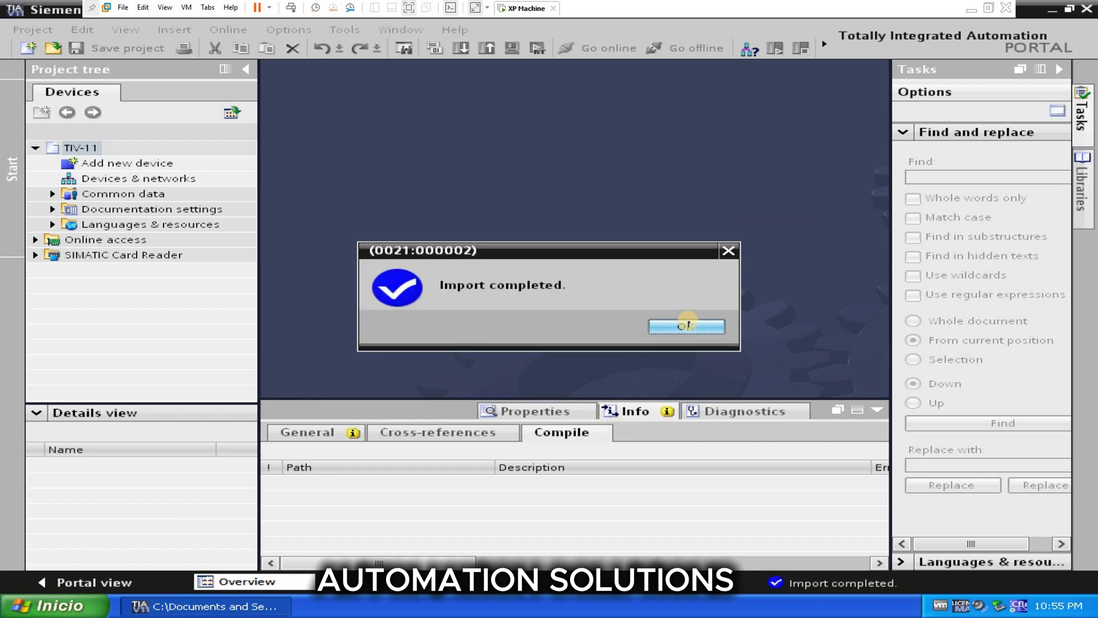
Acknowledge the Import completed and Conversion Successful messages.
click(686, 324)
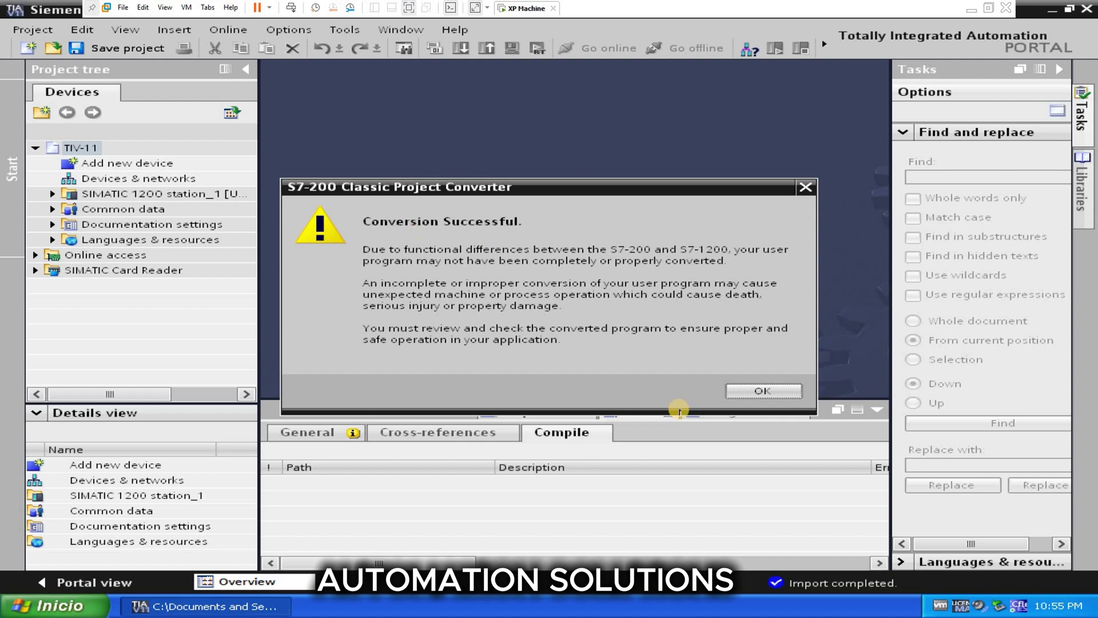
click(778, 390)
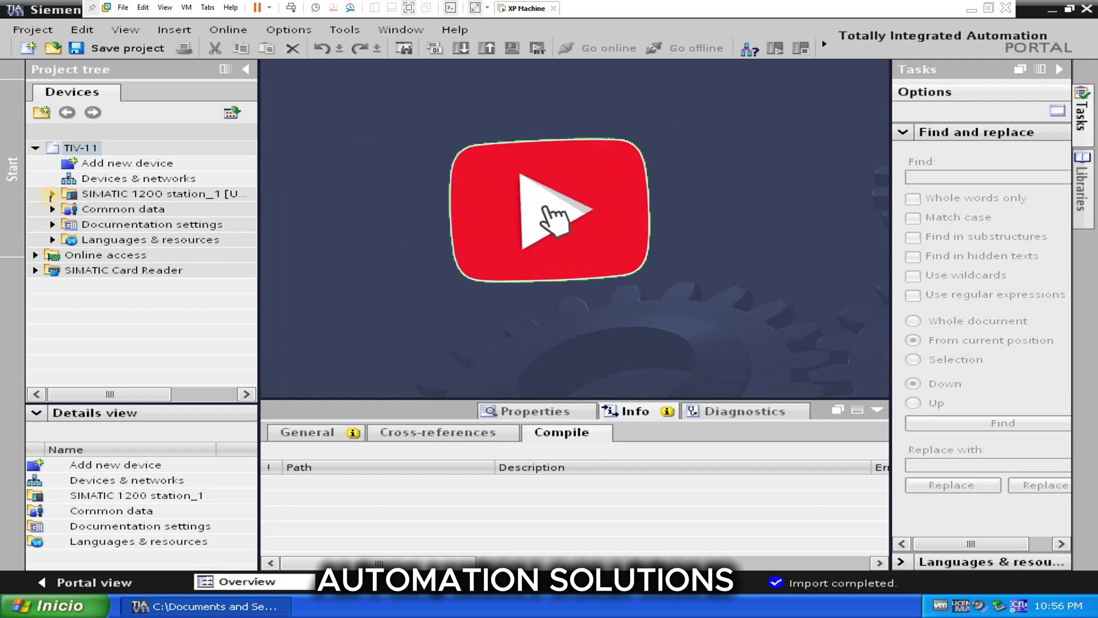
Expand SIMATIC 1200 station_1 and its Program blocks to show MAIN [OB1], functions and DB1.
click(52, 194)
click(69, 239)
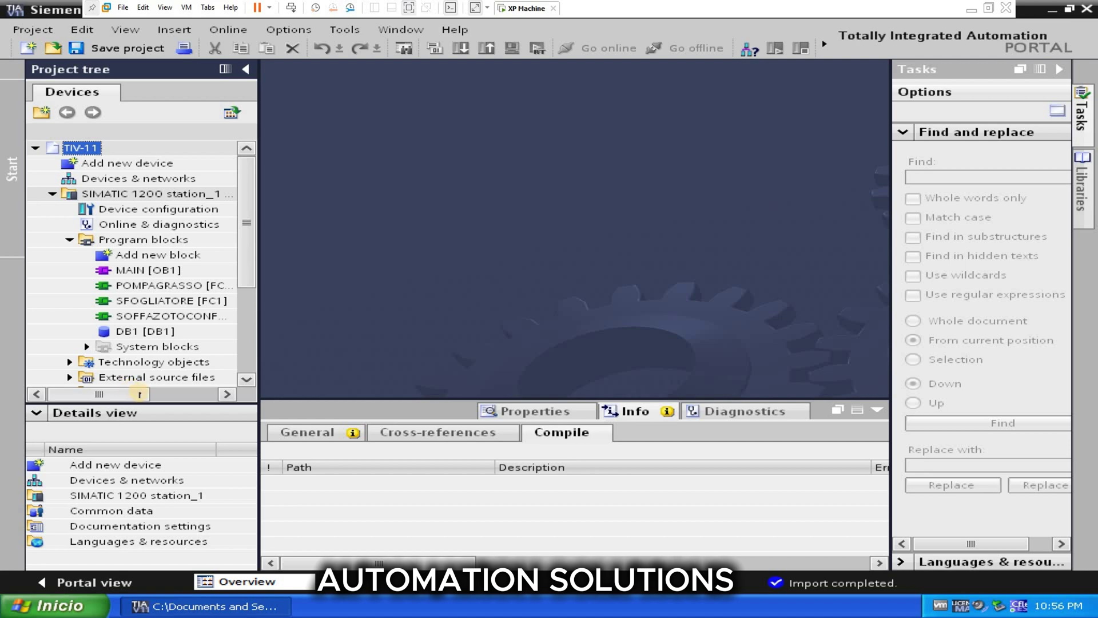
mouse_move(130, 391)
mouse_down()
mouse_move(158, 393)
mouse_move(121, 394)
mouse_up()
drag(143, 393, 99, 393)
Open MAIN [OB1] and scroll through the SM0_0, Timer_33, Timer_34 and Tag_43 networks.
double_click(161, 271)
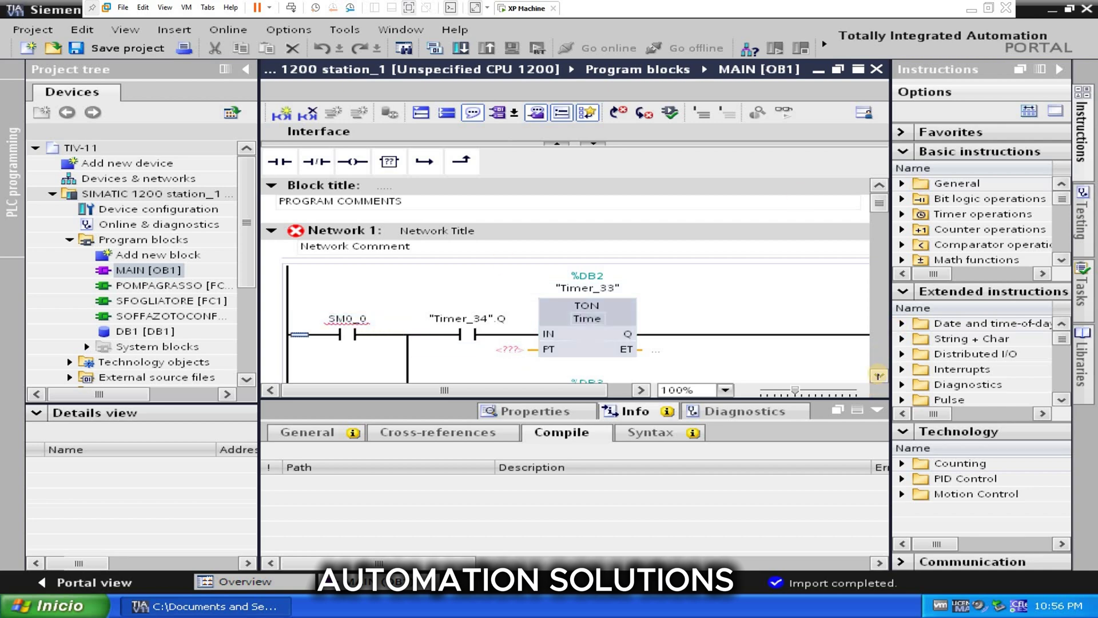
scroll(878, 375, down, 5)
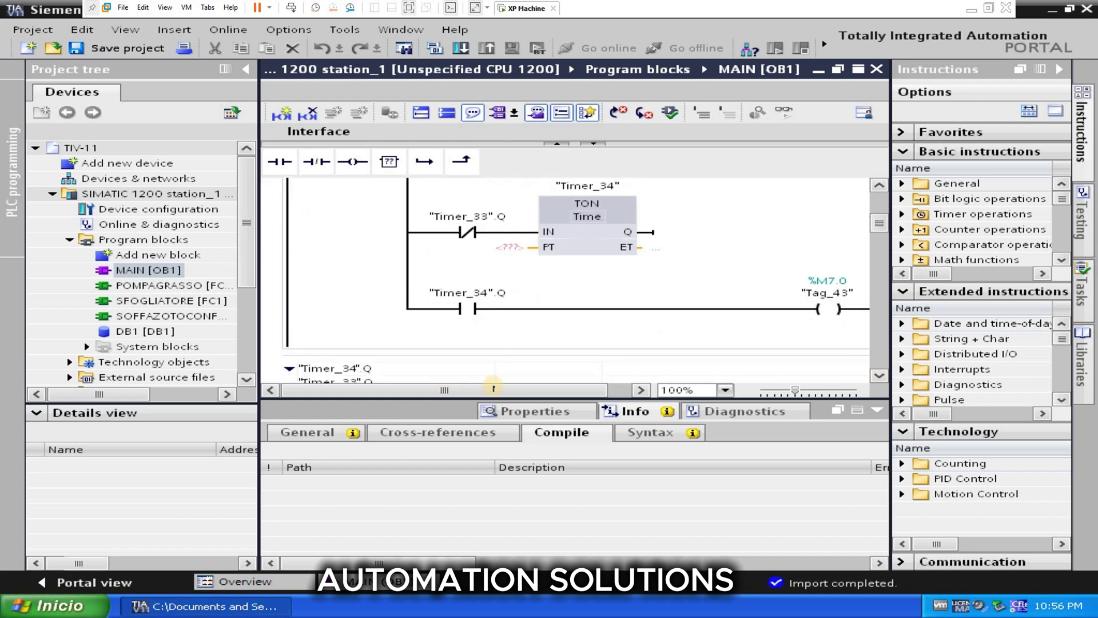
drag(493, 387, 439, 395)
click(879, 184)
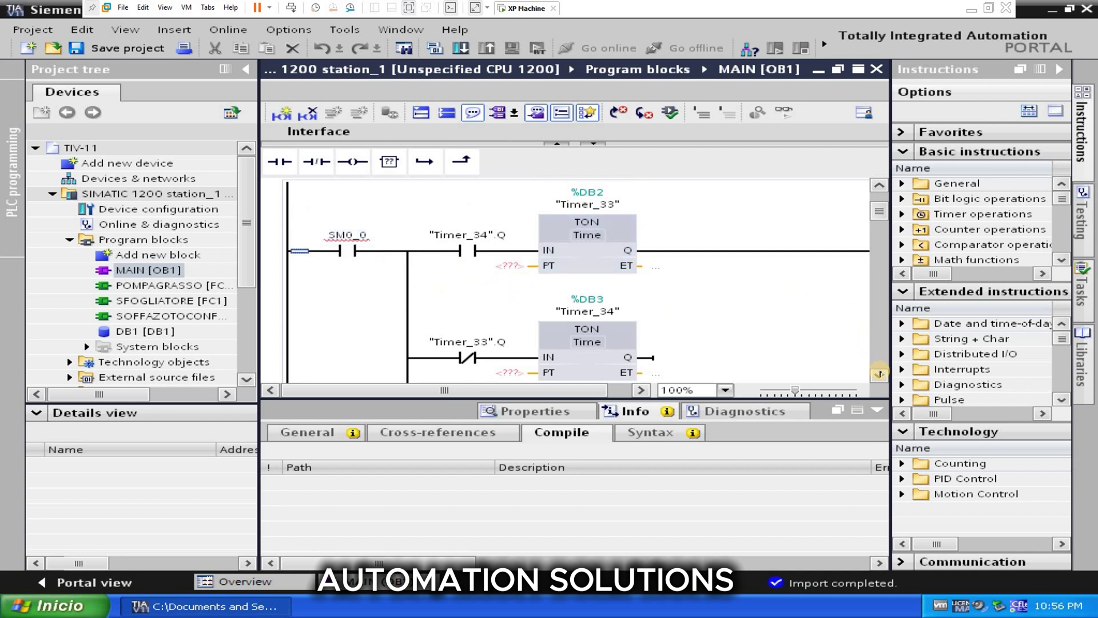
click(879, 373)
click(879, 374)
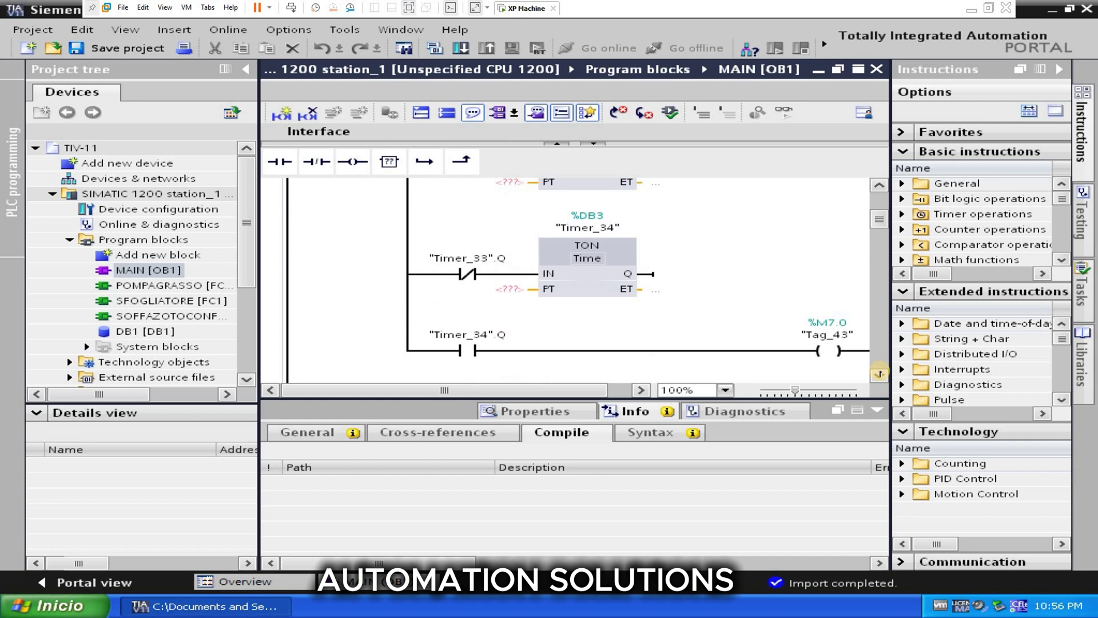
click(879, 374)
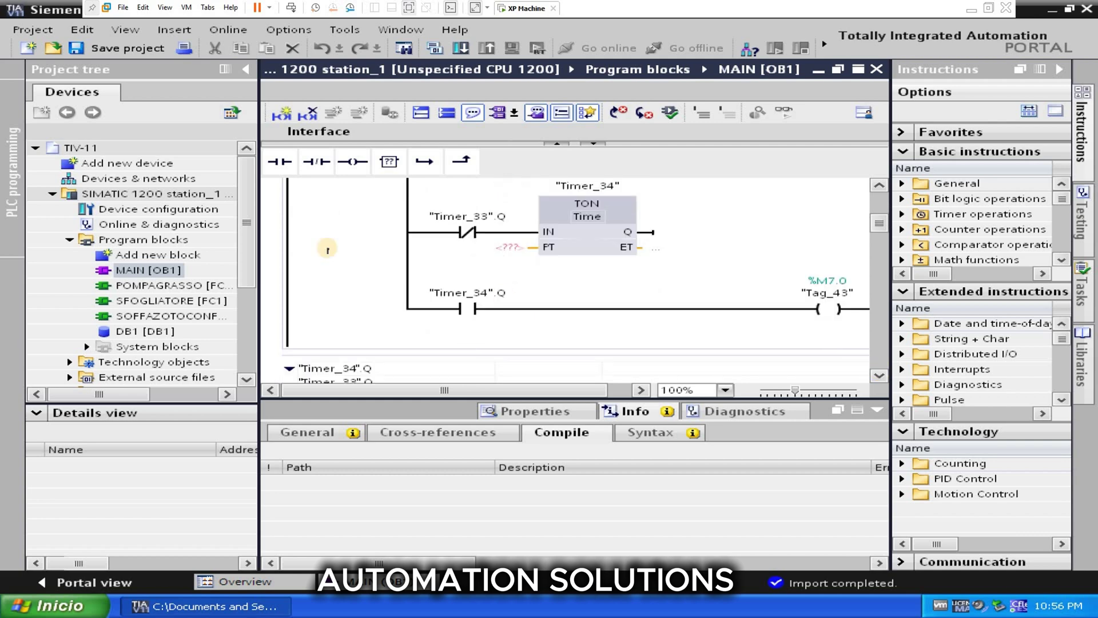
click(150, 211)
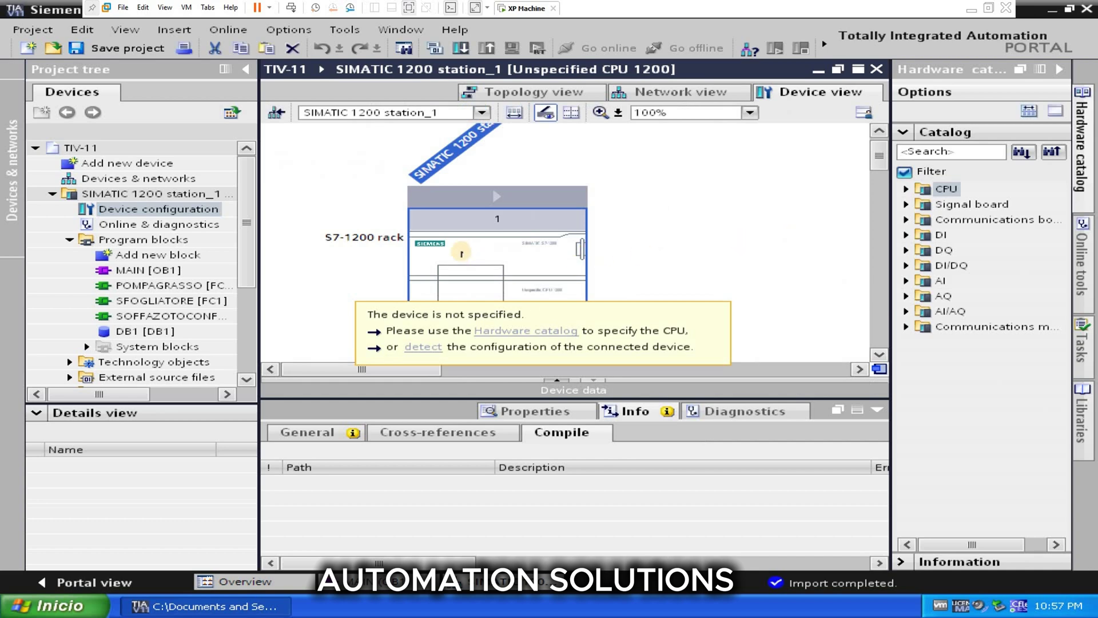
Bring up the context menu of the unspecified CPU 1200 in slot 1.
right_click(516, 250)
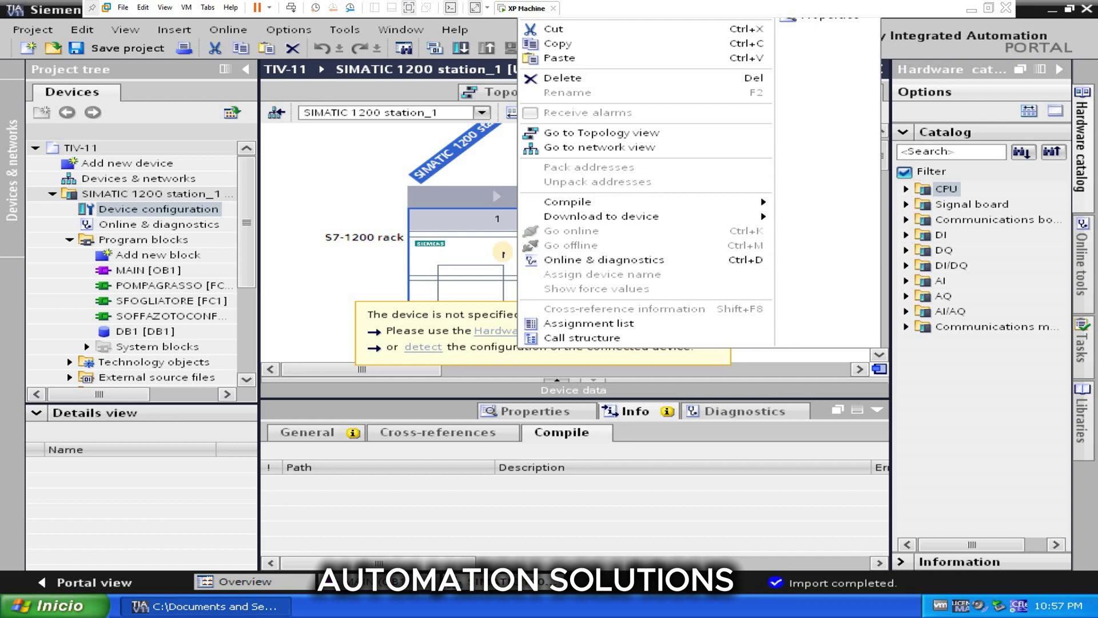
right_click(423, 268)
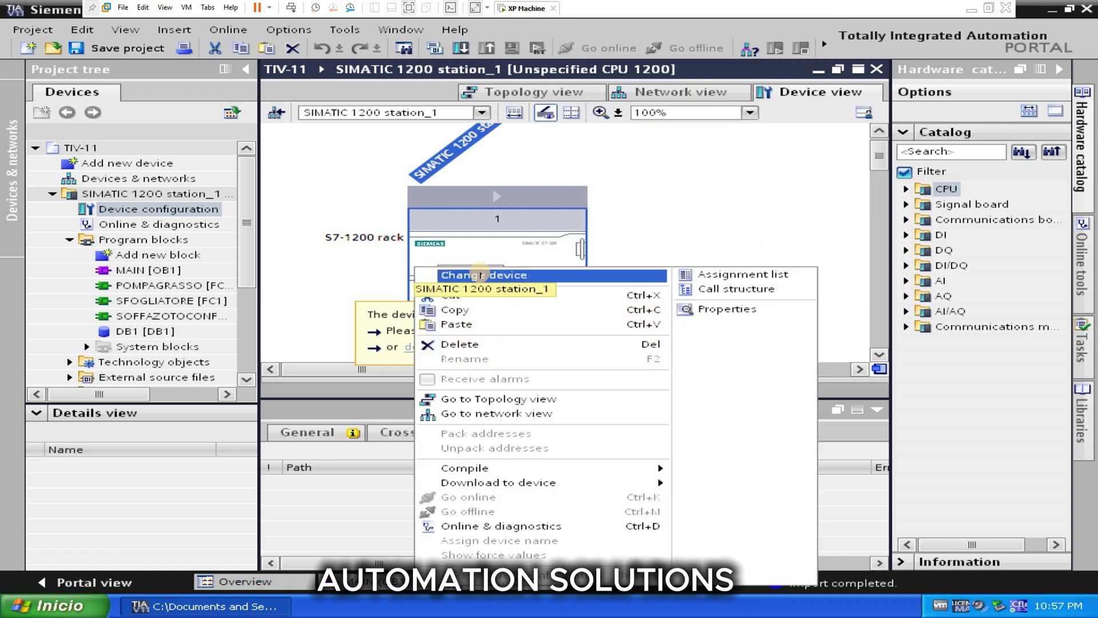
Change the CPU to a CPU 1214C DC/DC/DC, order number 6ES7 214-1AE30-0XB0.
click(479, 275)
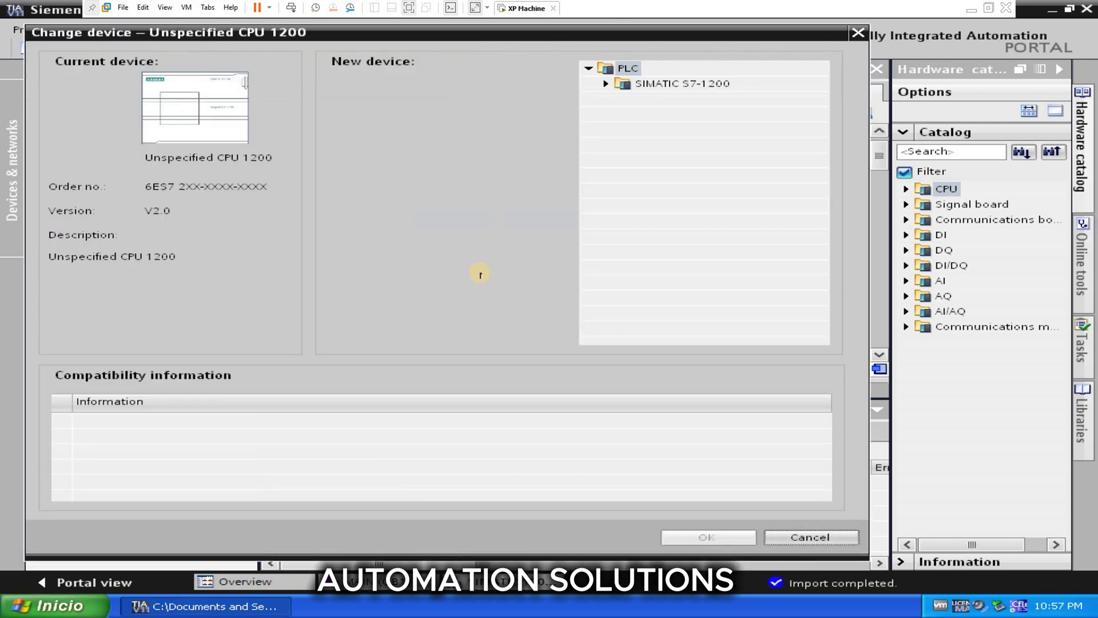
click(605, 83)
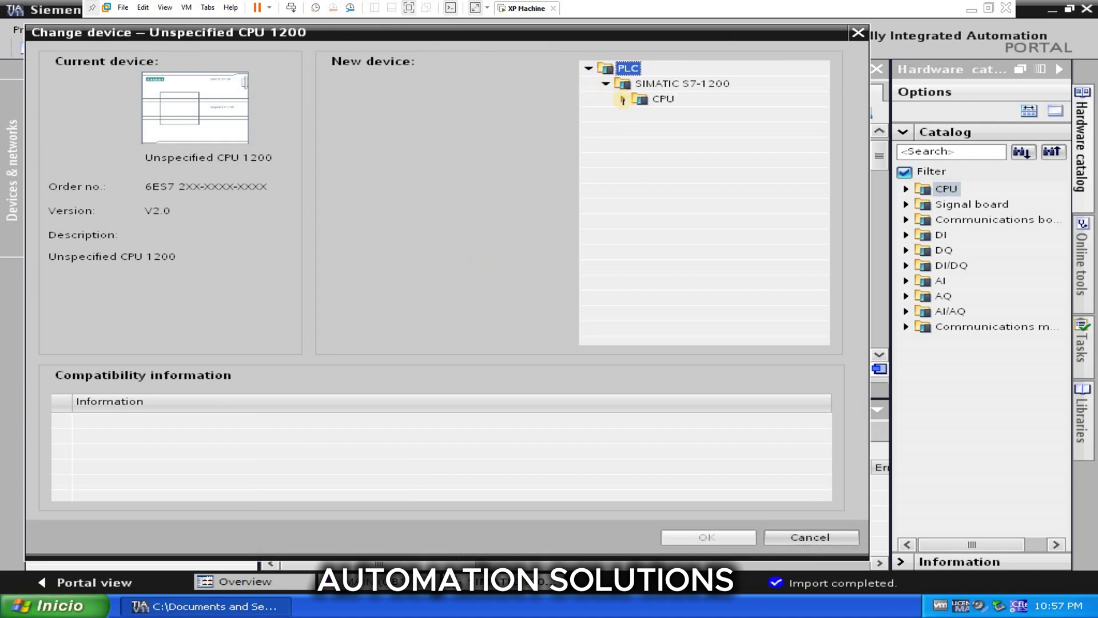
click(623, 100)
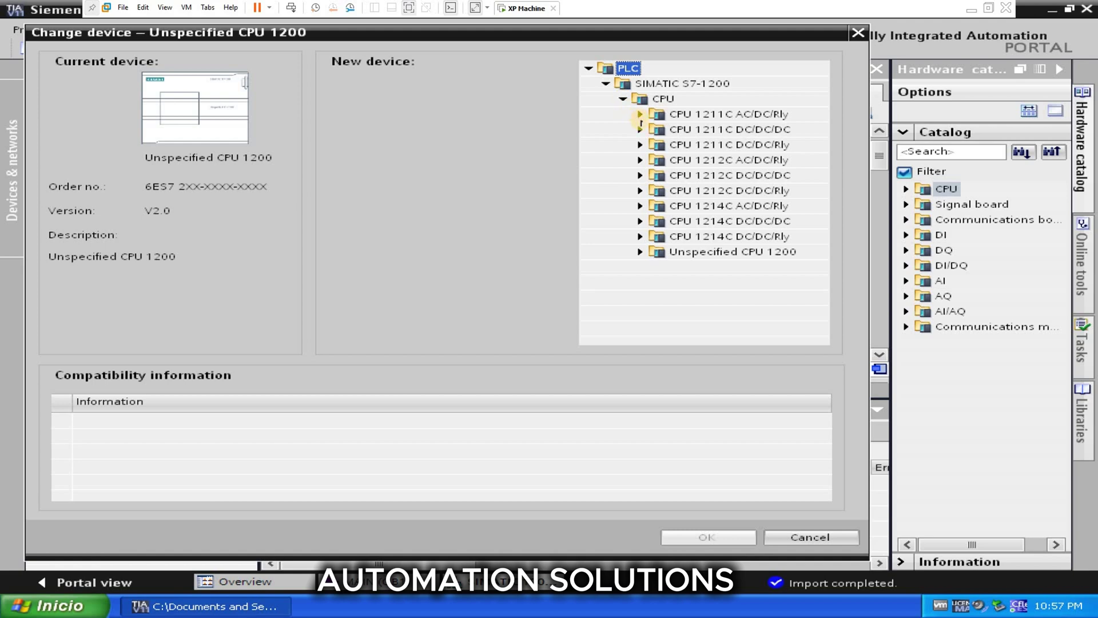
click(640, 206)
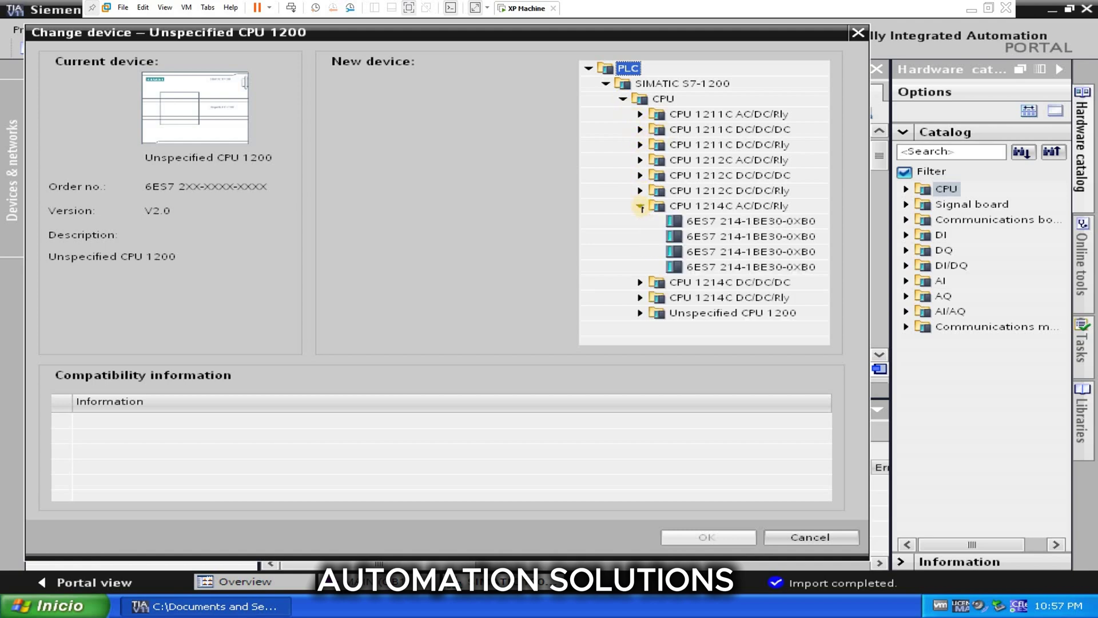
click(640, 282)
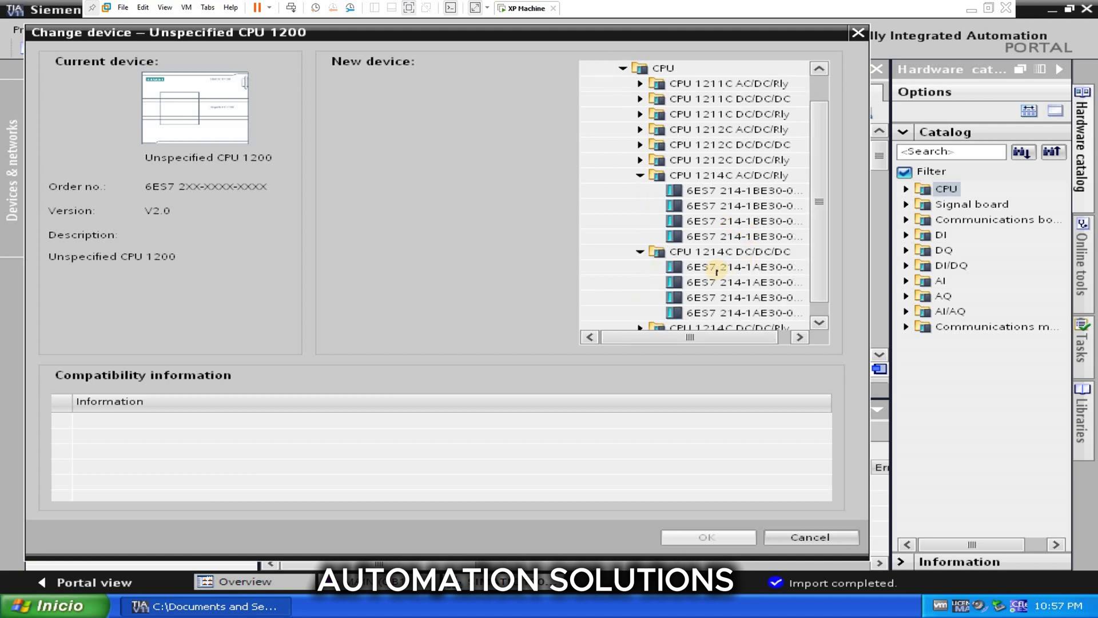
click(729, 315)
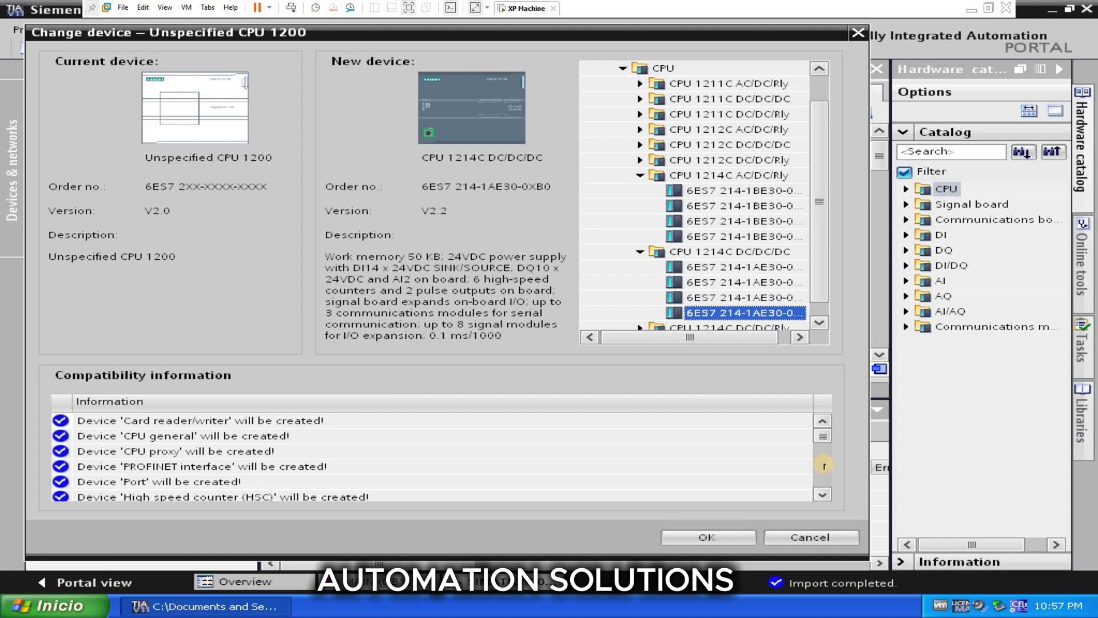
click(731, 537)
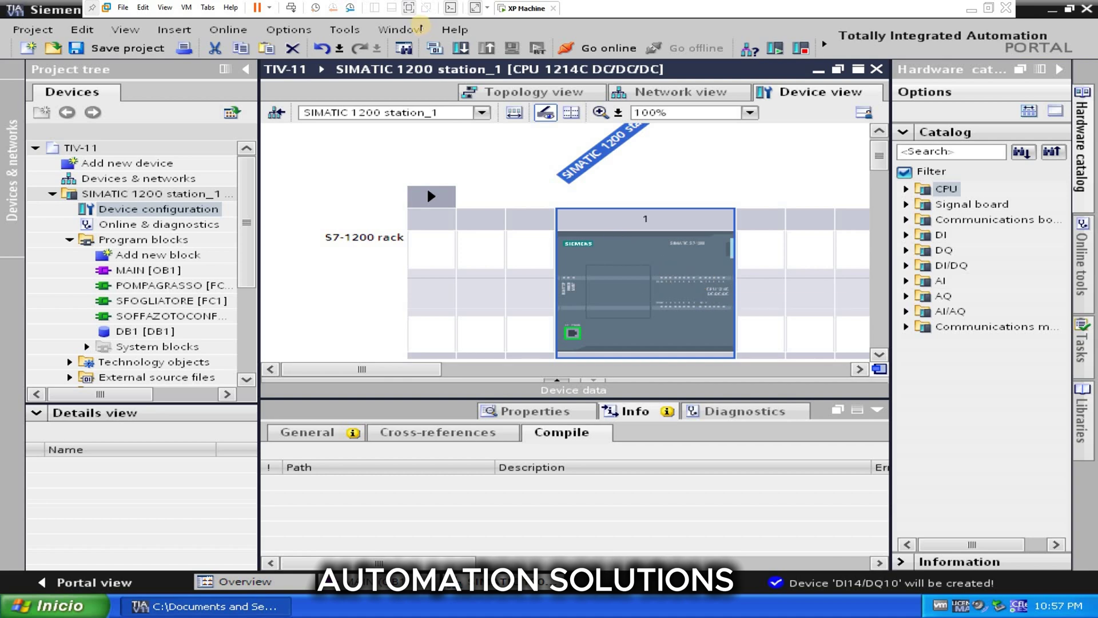
Compile the station, yielding 126 errors and 1 warning, mostly undefined SM0_5 tags.
click(434, 48)
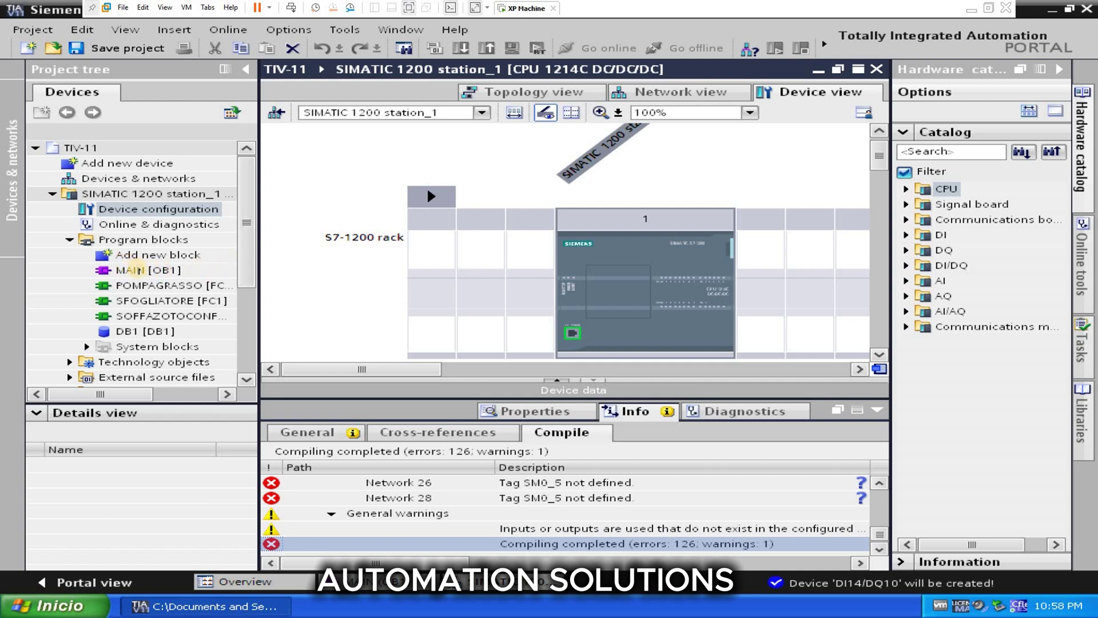
Open MAIN [OB1] and scroll to Network 2's erroring SM0_0 and SM6_x contacts.
double_click(132, 270)
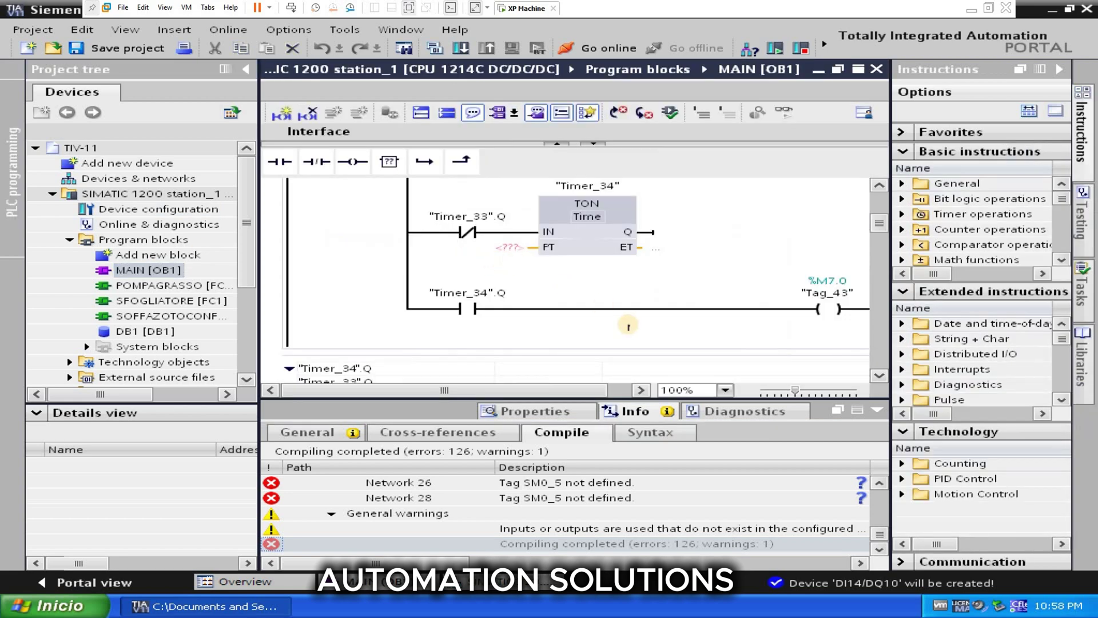
scroll(877, 373, down, 3)
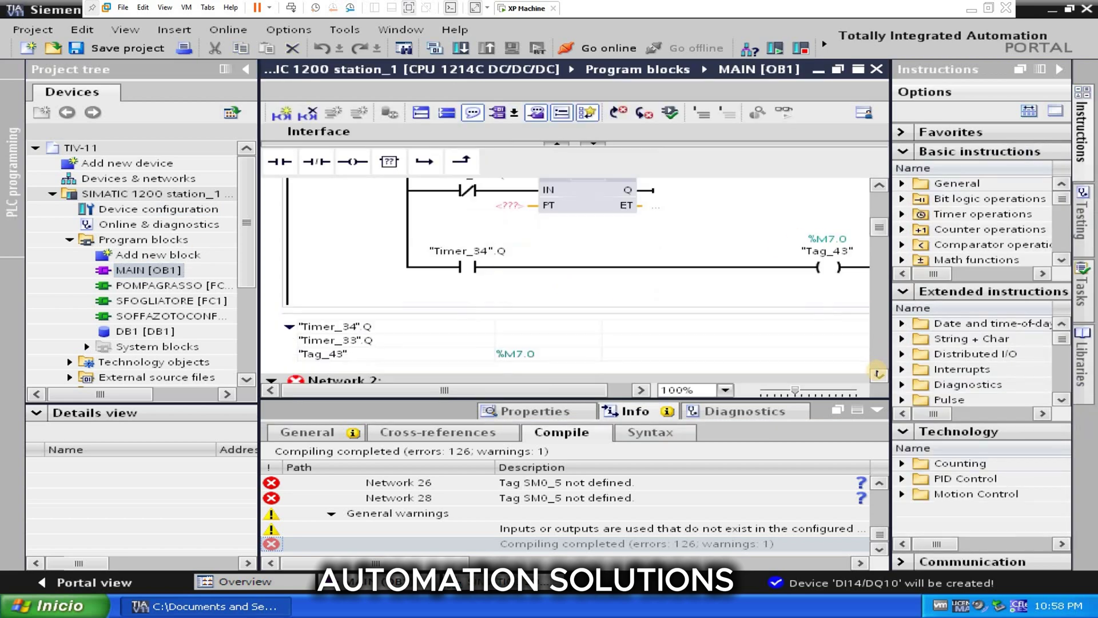
scroll(877, 373, down, 1)
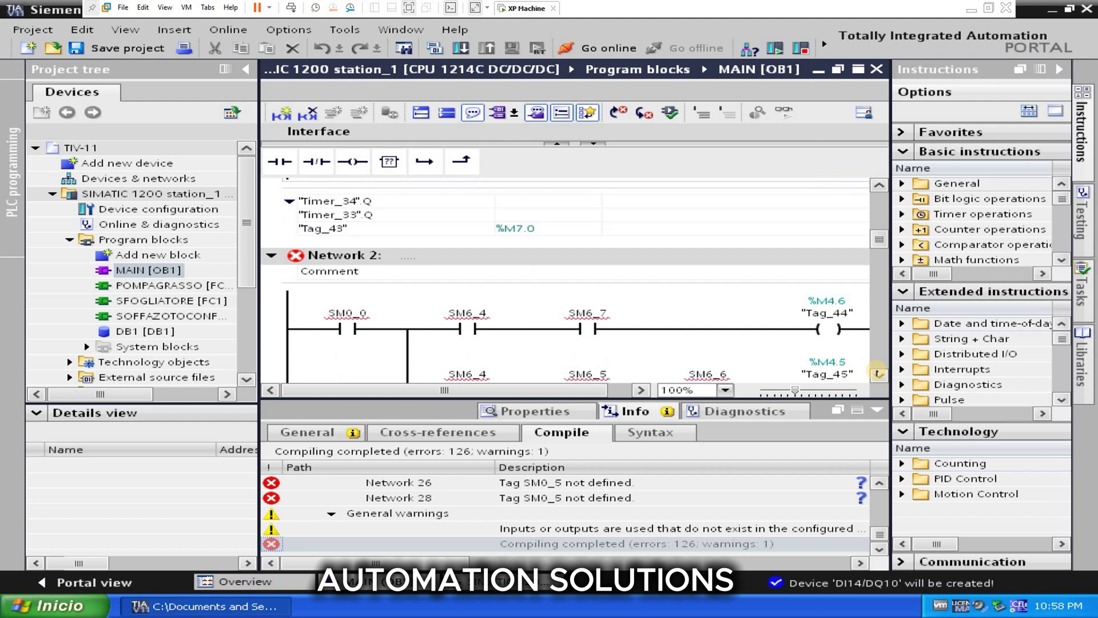
scroll(877, 373, down, 1)
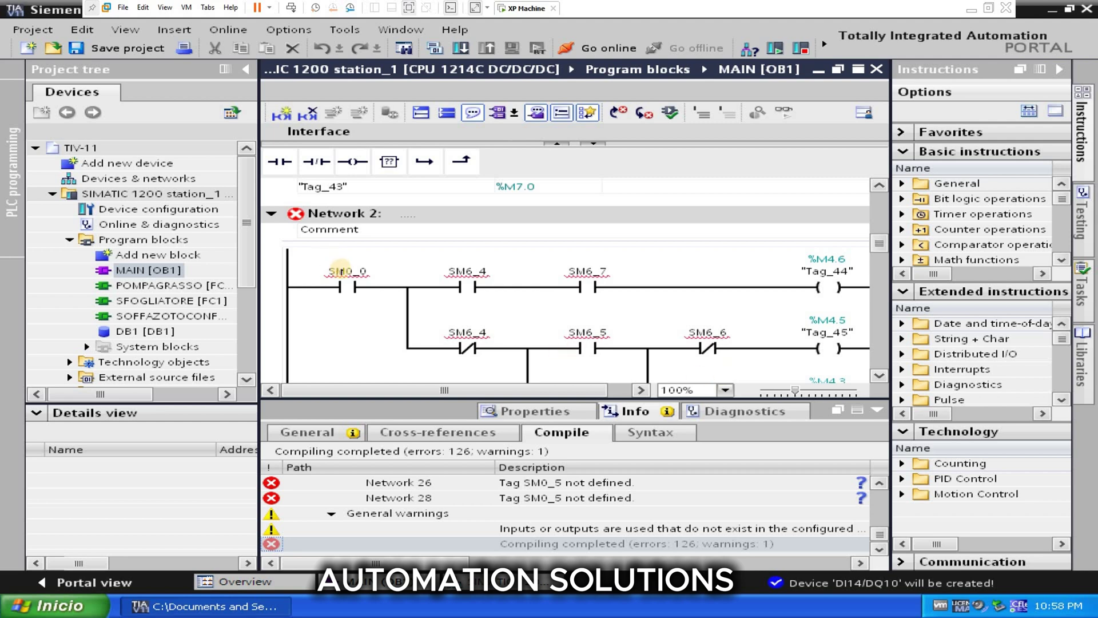
Turn the undefined SM0_0 contact into Bool memory tag %M0.0 in Global Memory.
double_click(342, 271)
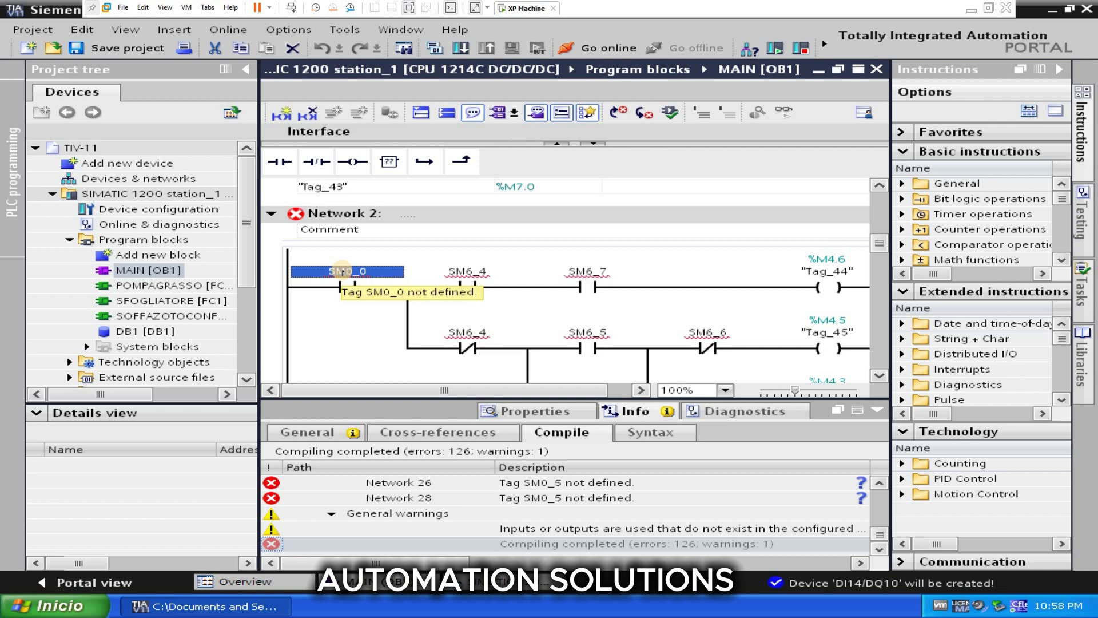
right_click(342, 271)
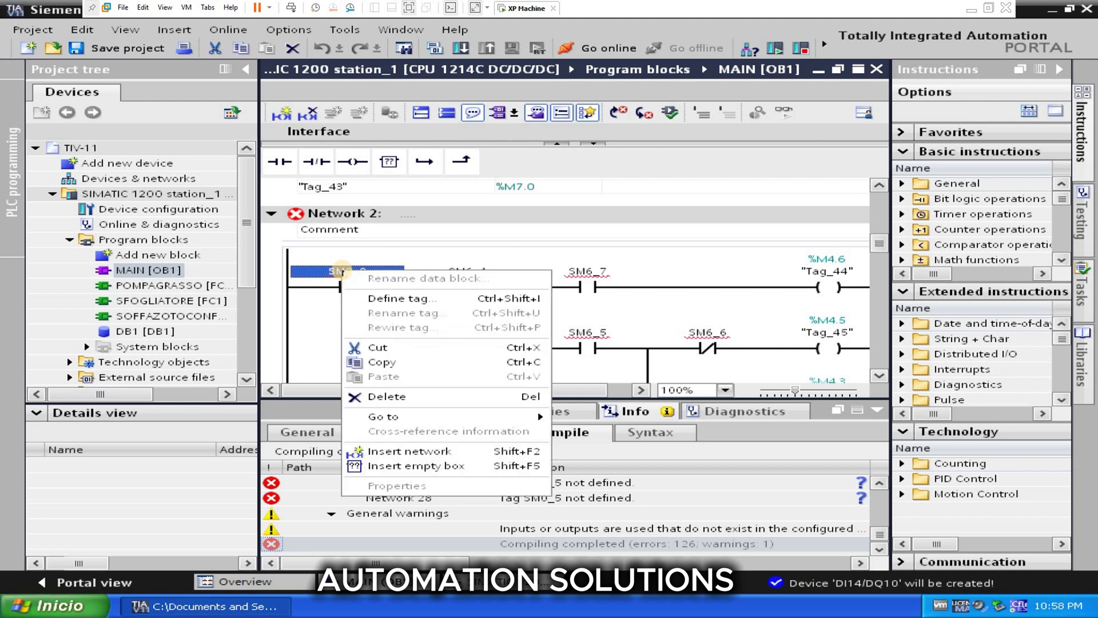
click(398, 297)
click(575, 319)
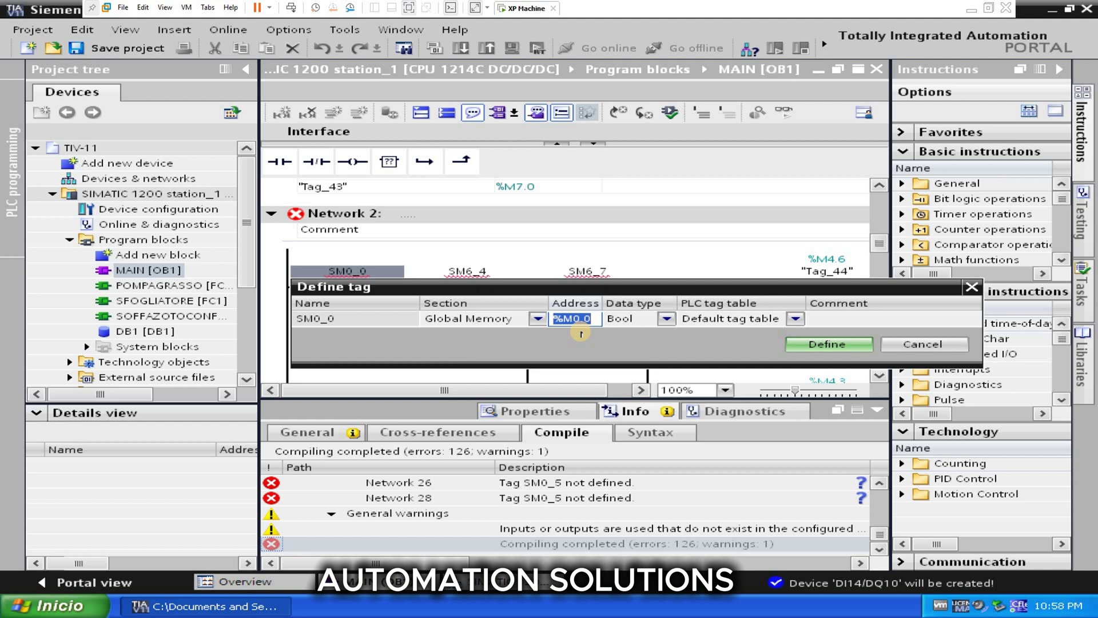
click(811, 344)
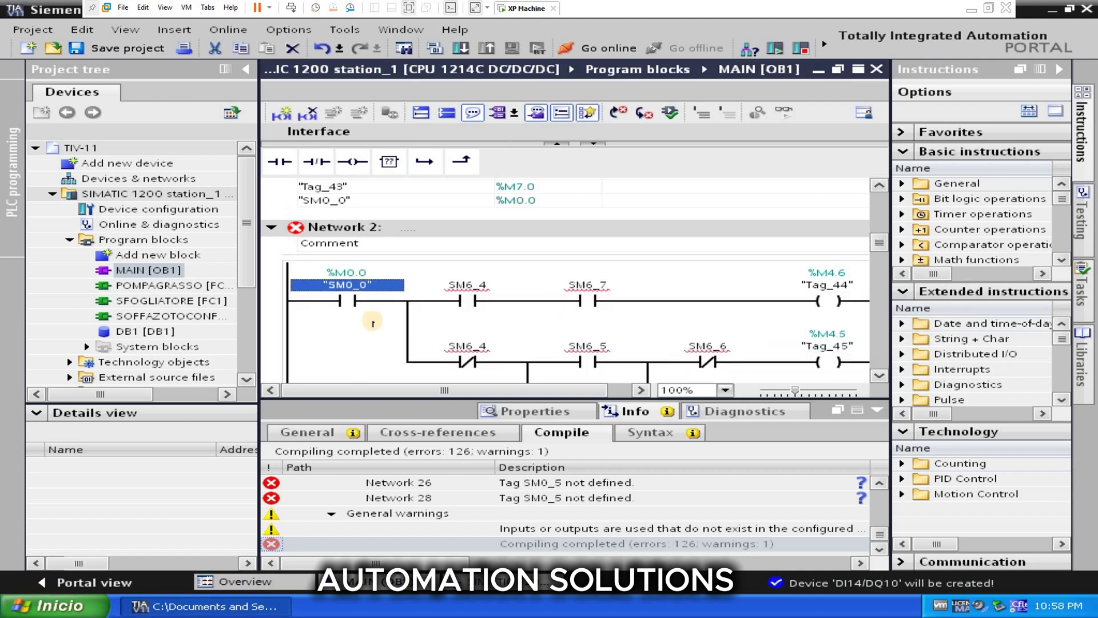
click(372, 322)
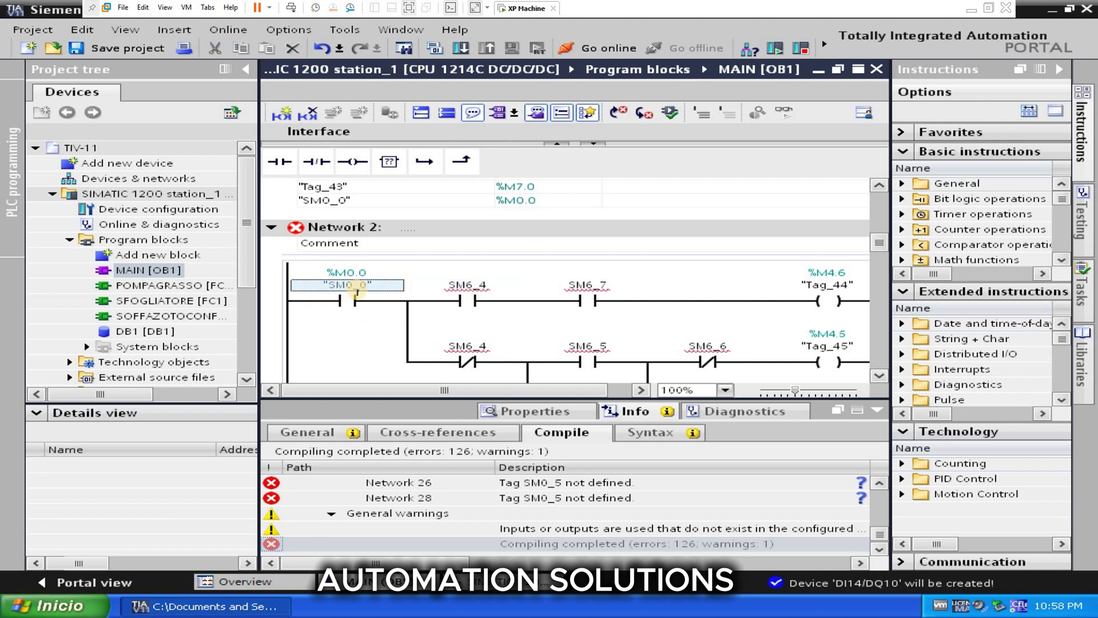
mouse_move(356, 295)
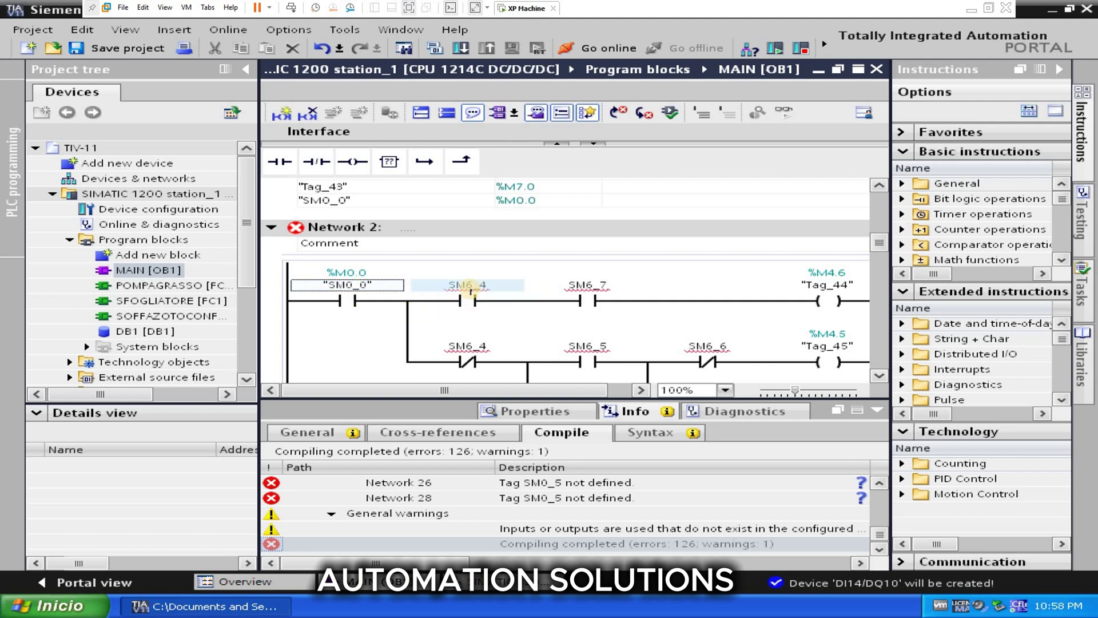
Define SM6_4 as memory tag %M0.1 and SM6_7 as %M0.2.
click(469, 290)
right_click(469, 289)
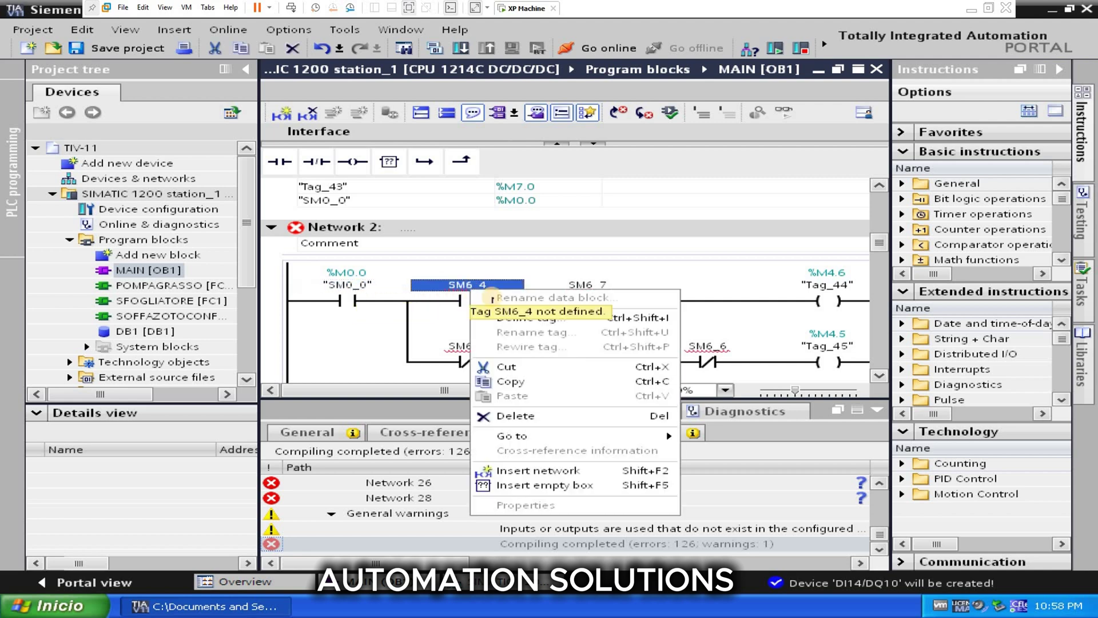
click(541, 315)
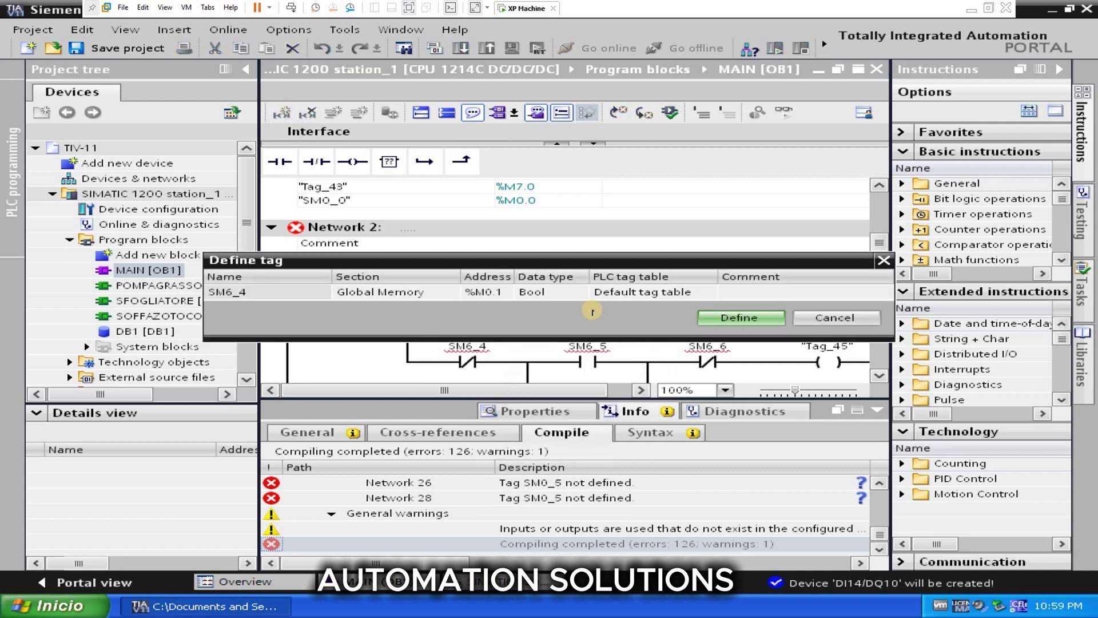
click(739, 316)
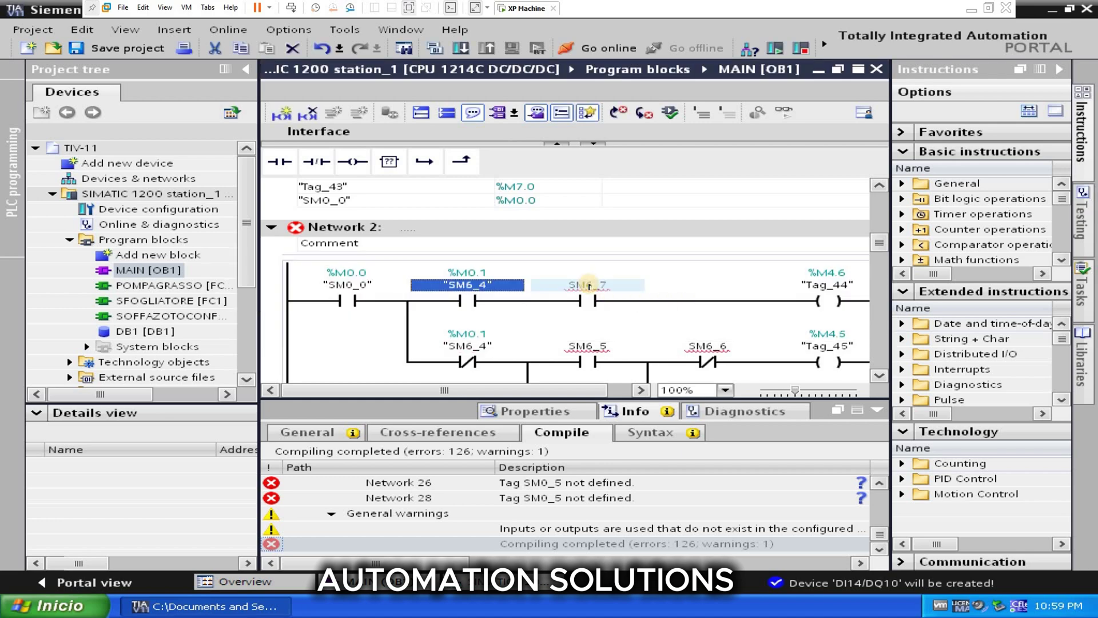
click(587, 284)
right_click(589, 285)
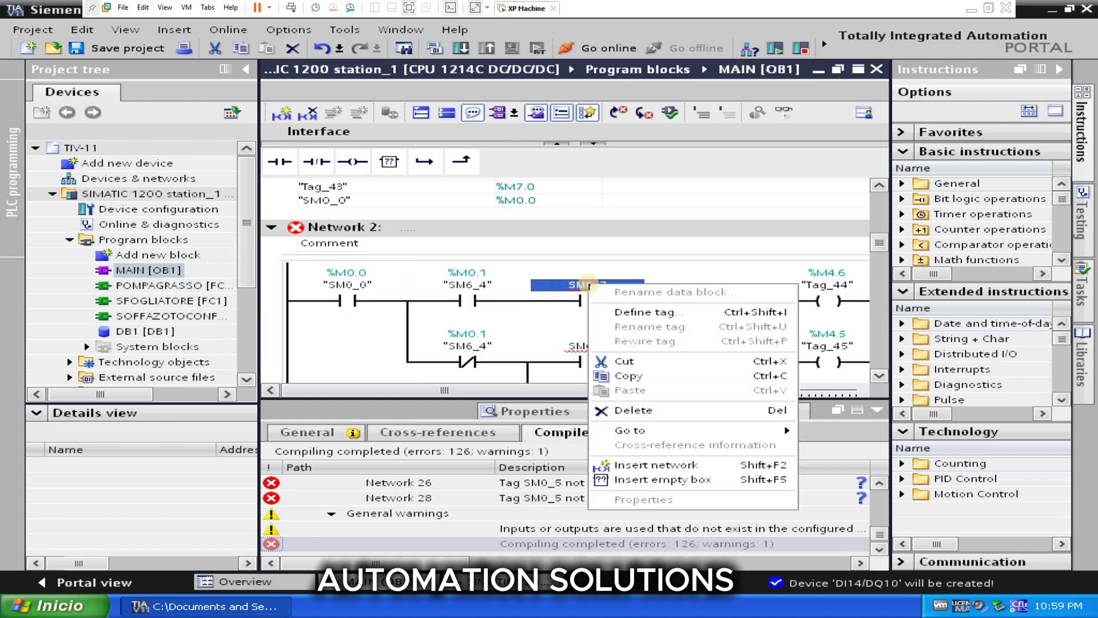
click(650, 313)
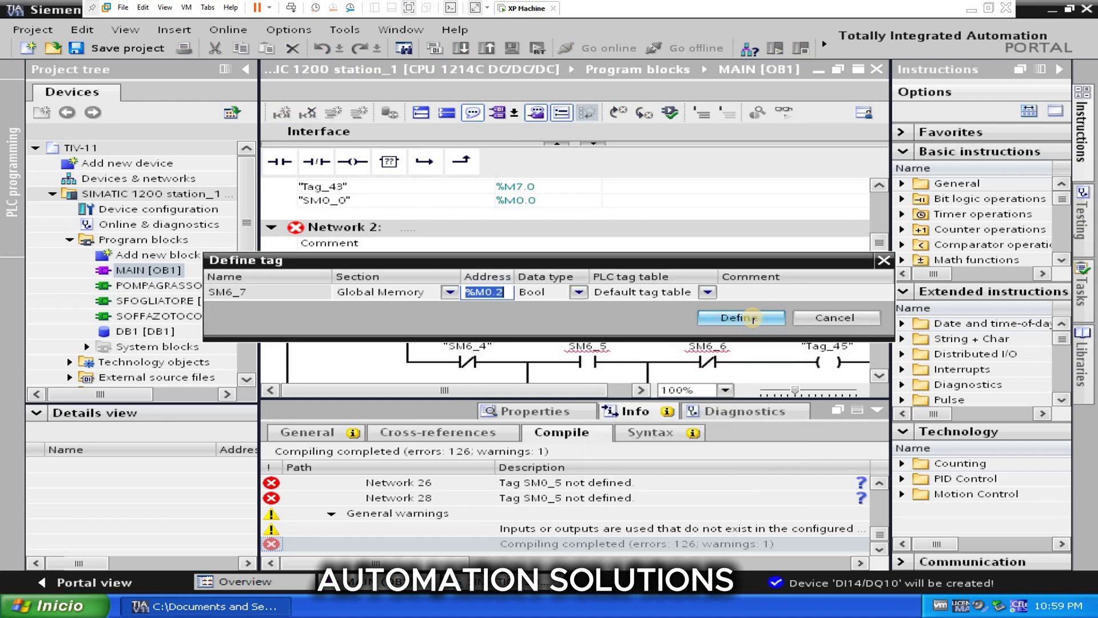
click(752, 319)
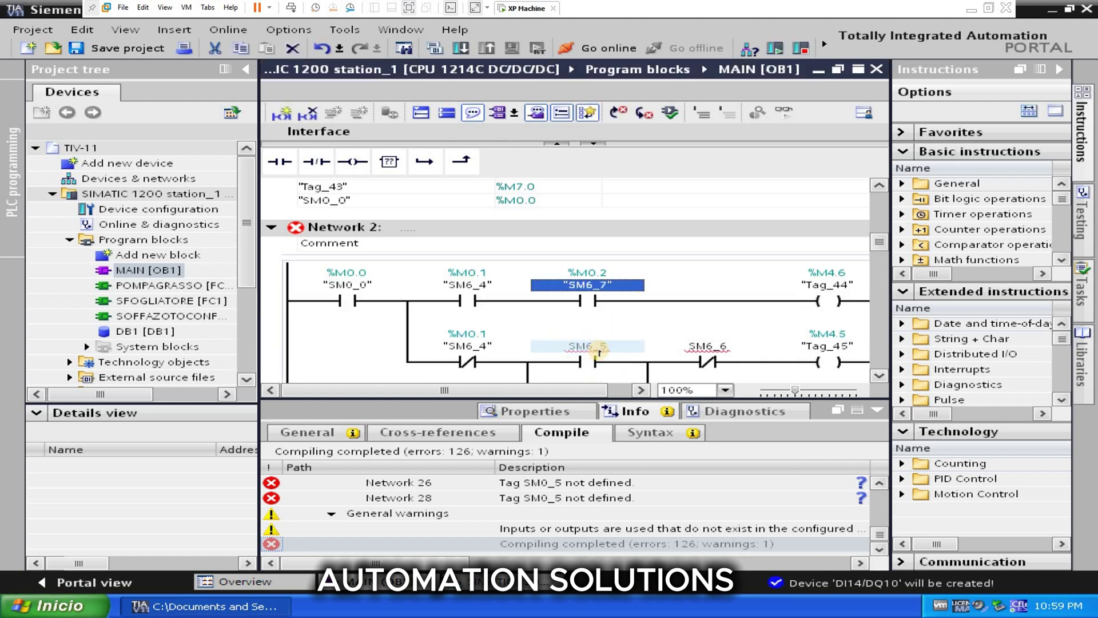
Define SM6_5 as memory tag %M0.3 and SM6_6 as %M0.4.
mouse_move(597, 350)
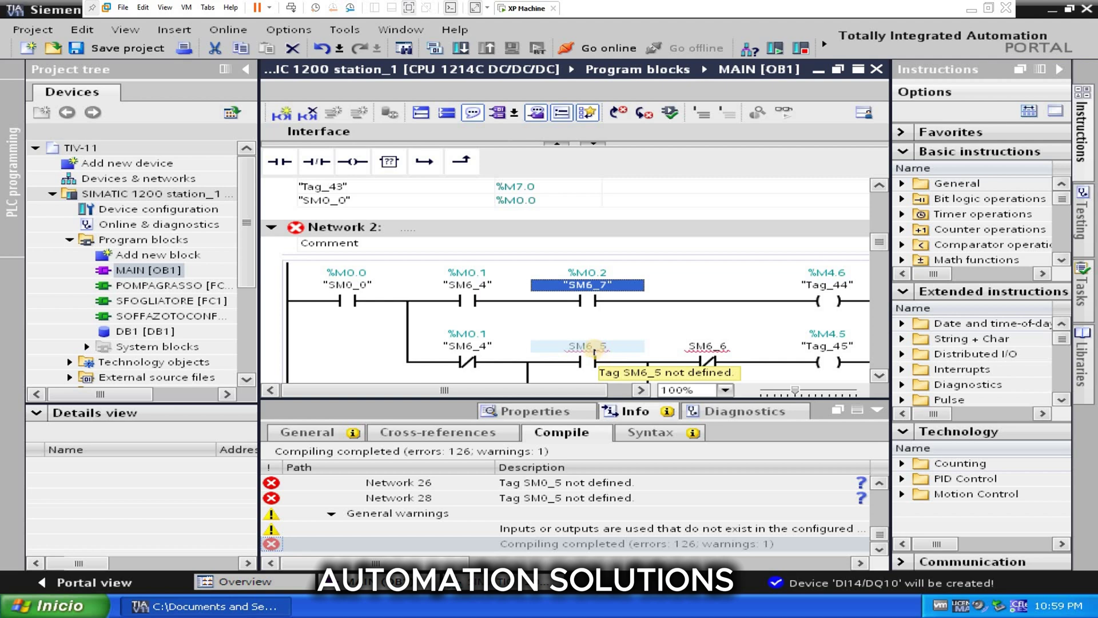
right_click(595, 350)
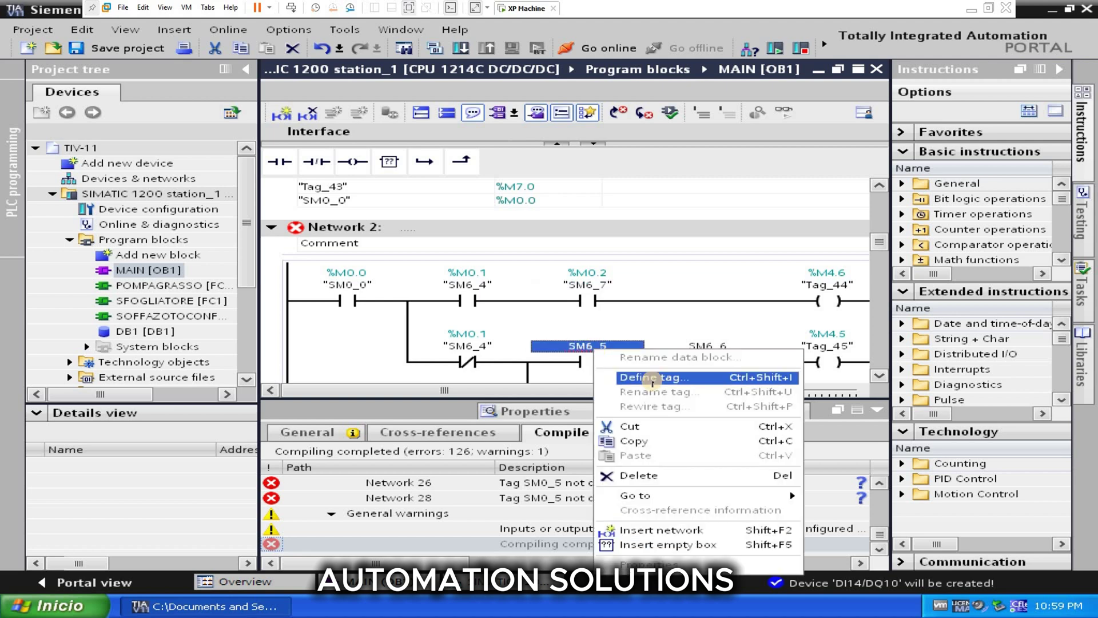
click(658, 377)
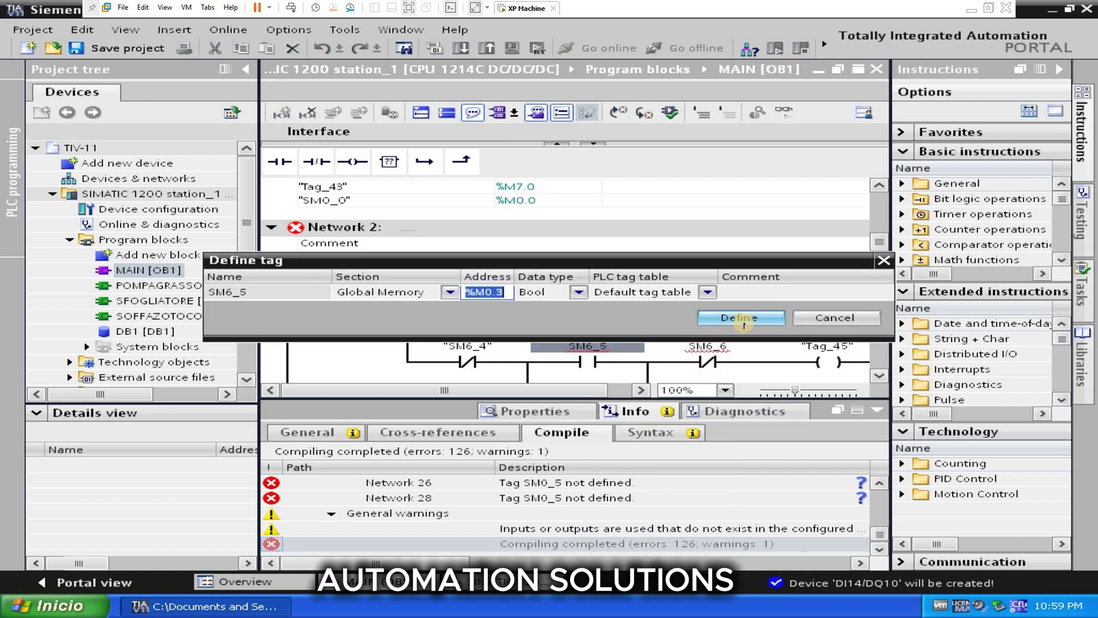
click(740, 318)
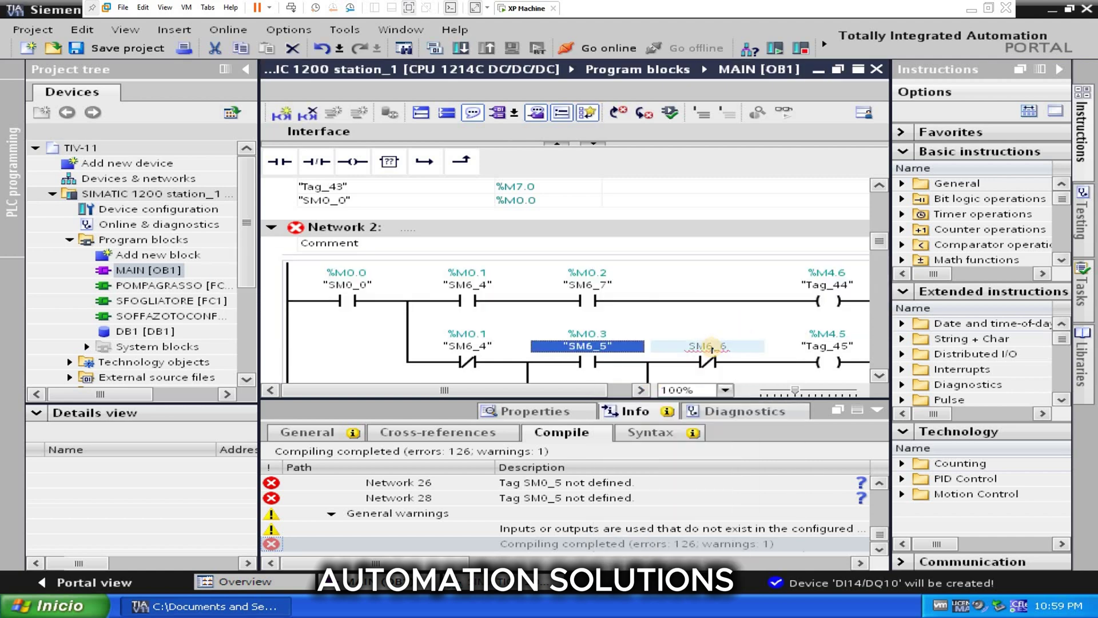
click(709, 347)
right_click(709, 347)
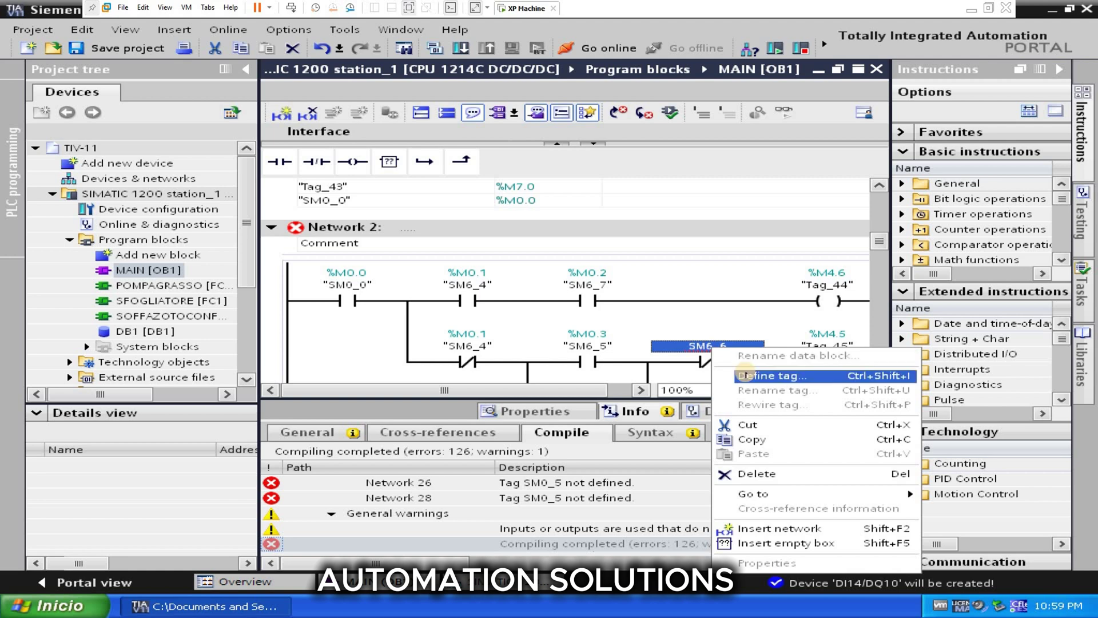
click(743, 375)
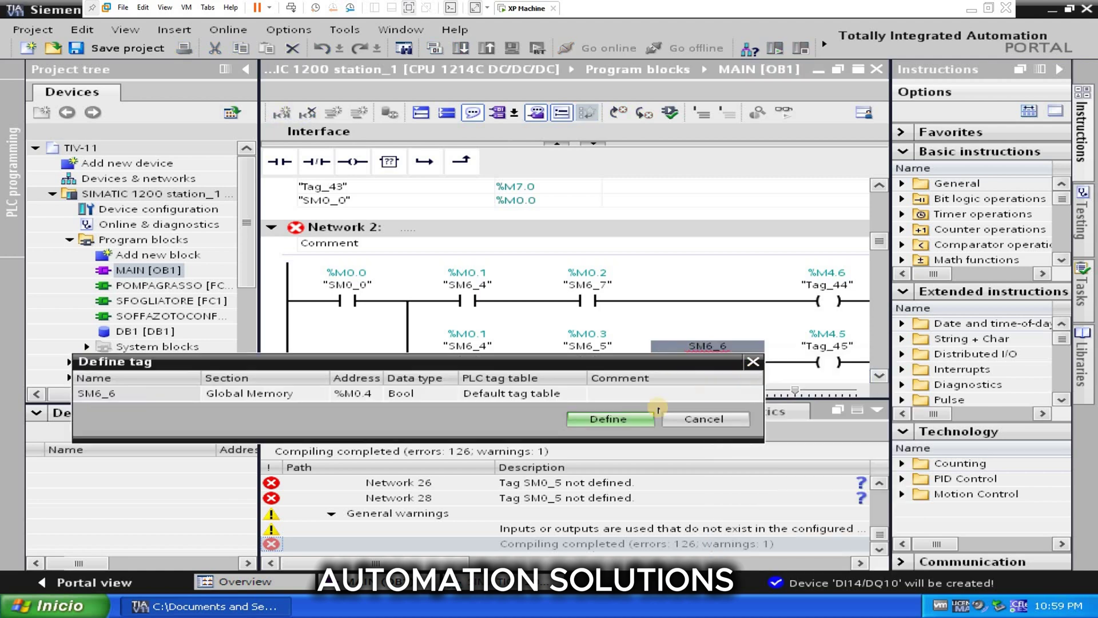
click(603, 417)
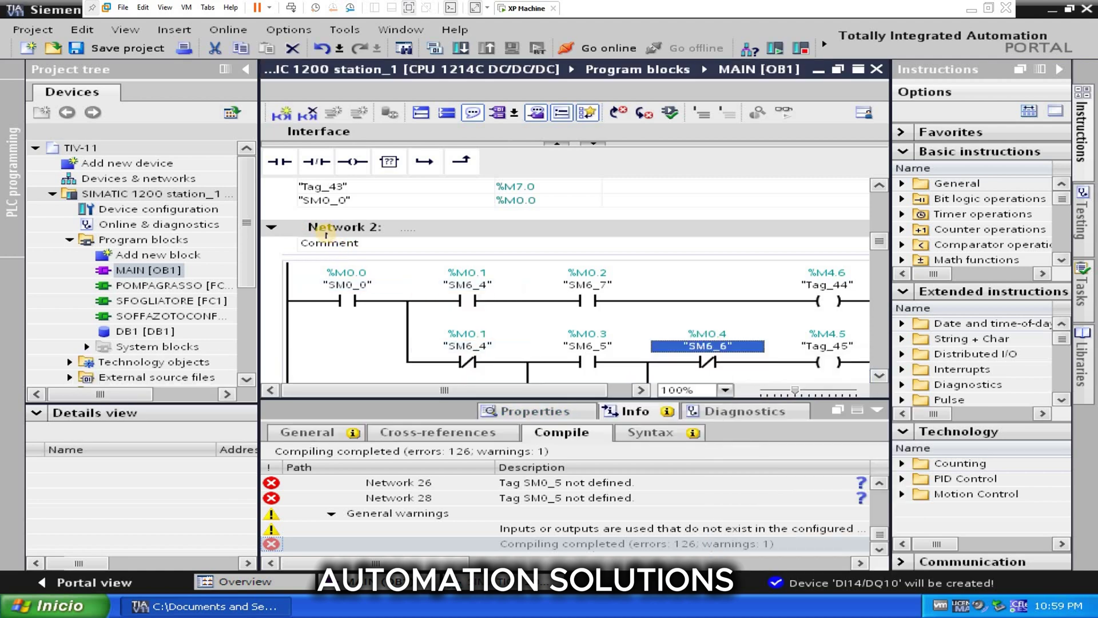